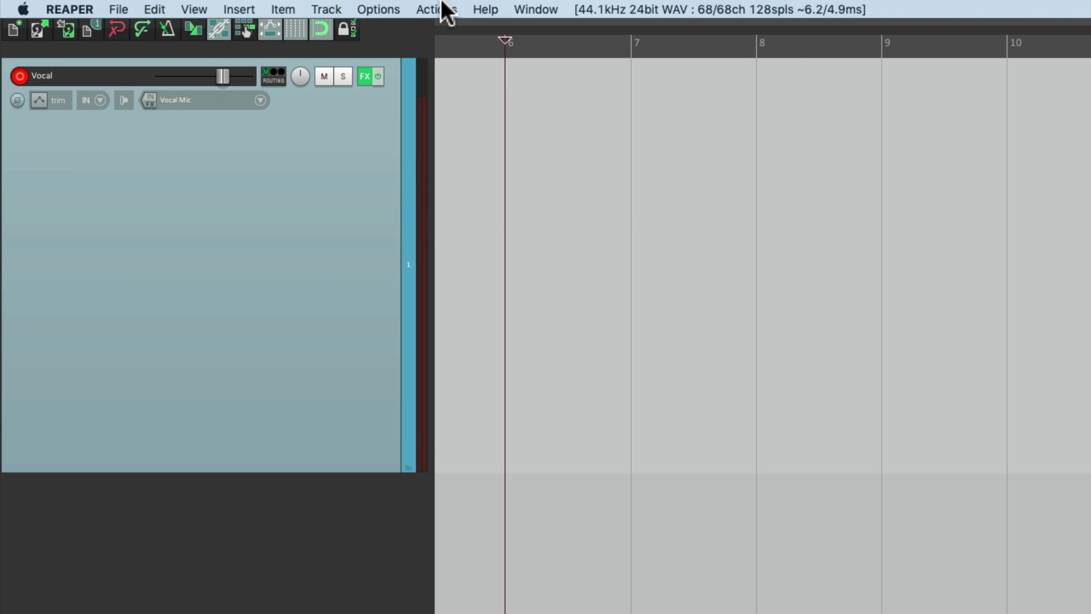
Step: From the action list, begin a new custom action named 'Record to Next File'
{"action": "left_click", "coordinate": [438, 9]}
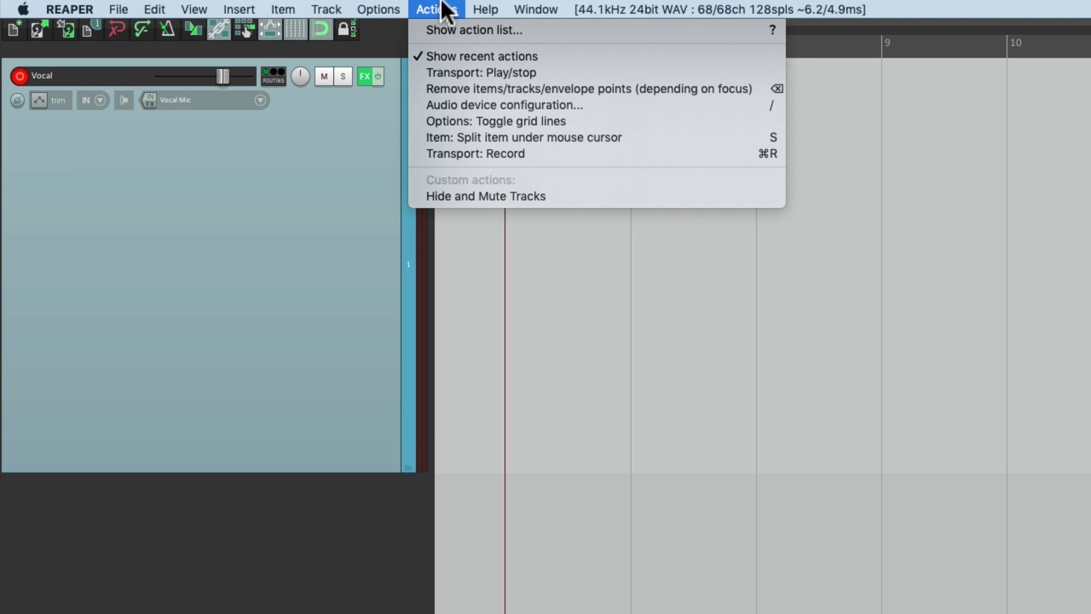
{"action": "left_click", "coordinate": [415, 29]}
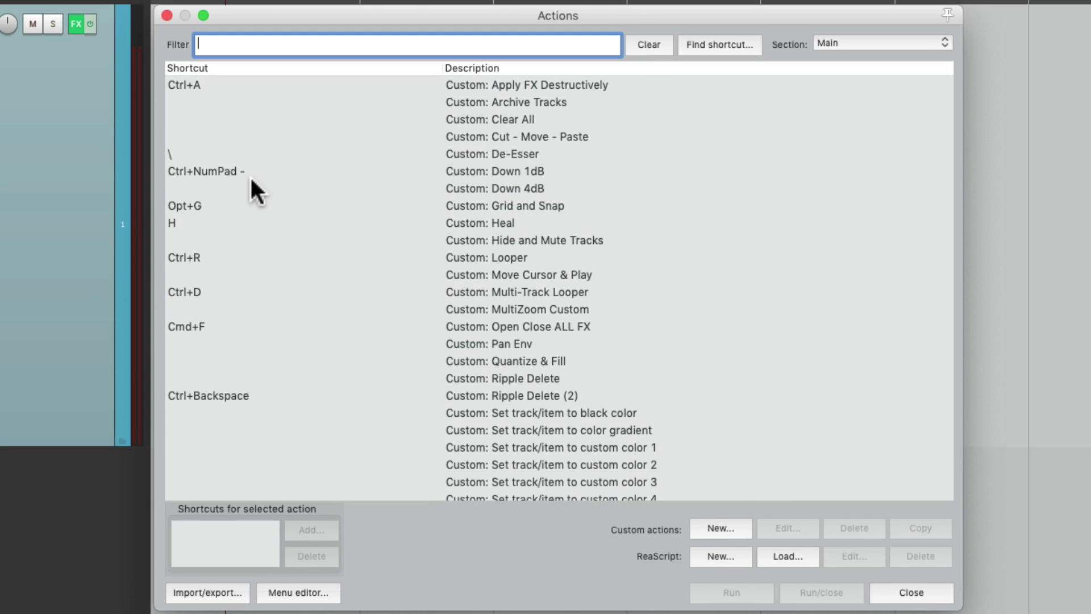
{"action": "left_click", "coordinate": [725, 524]}
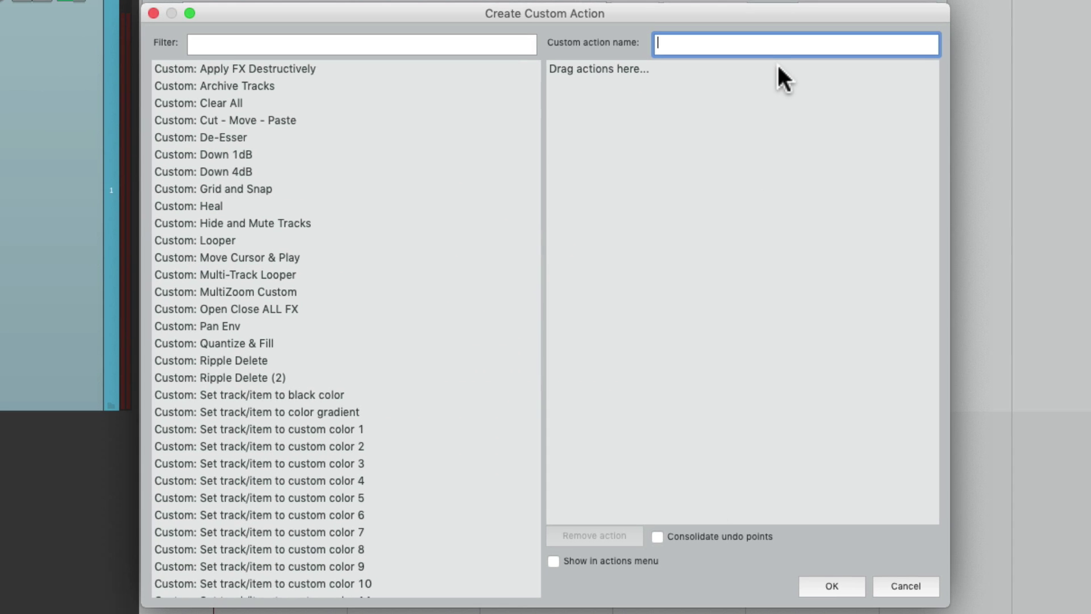
{"action": "type", "text": "Record to Next File"}
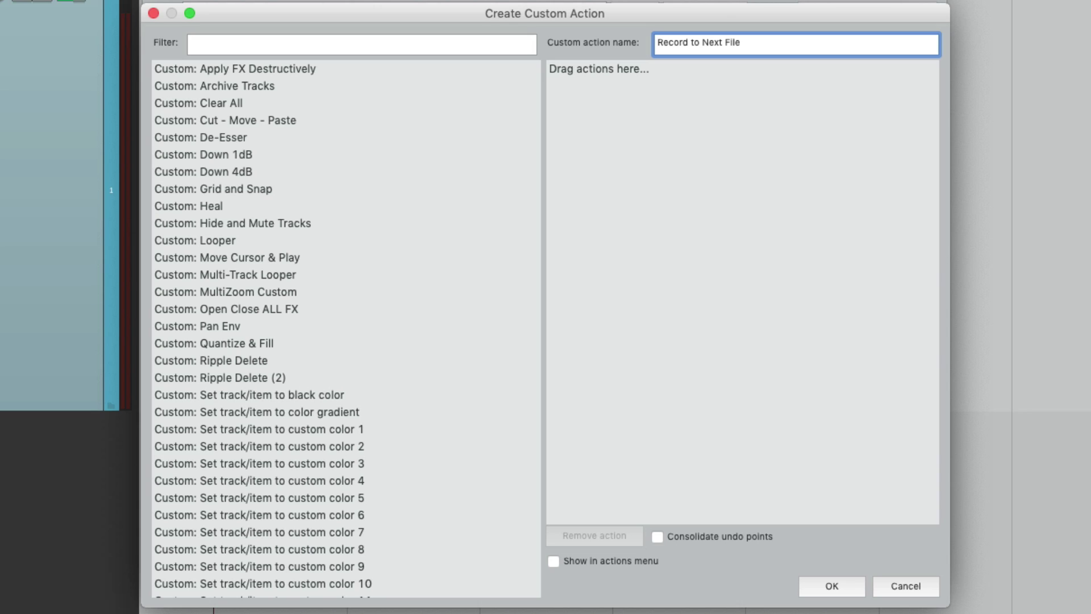
Step: Filter by 'record:' and add 'Start new files during recording', then 'Add recorded media to project'
{"action": "left_click", "coordinate": [388, 43]}
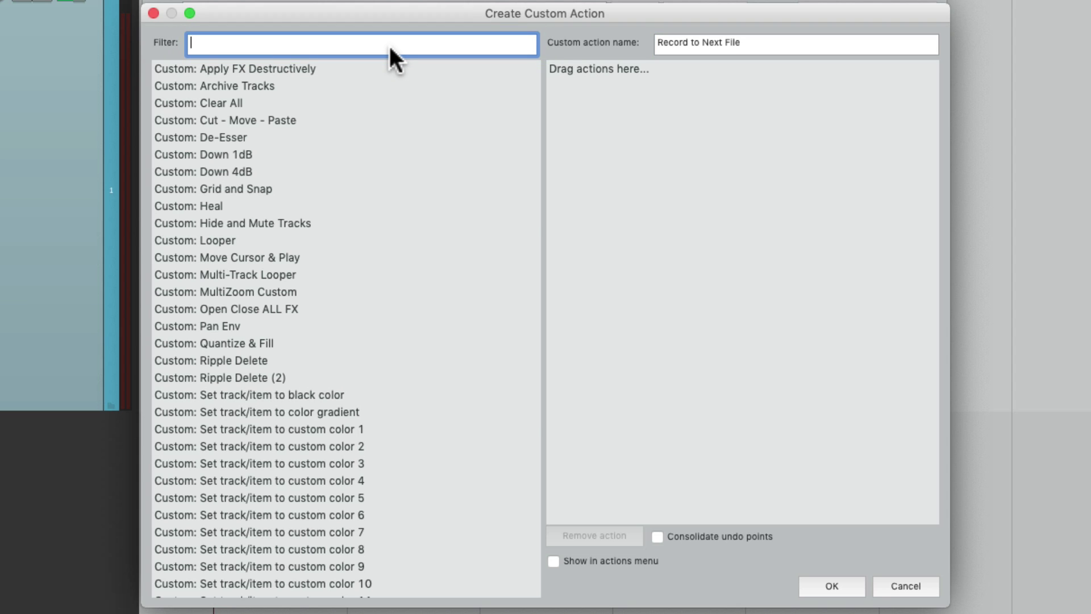
{"action": "type", "text": "record:"}
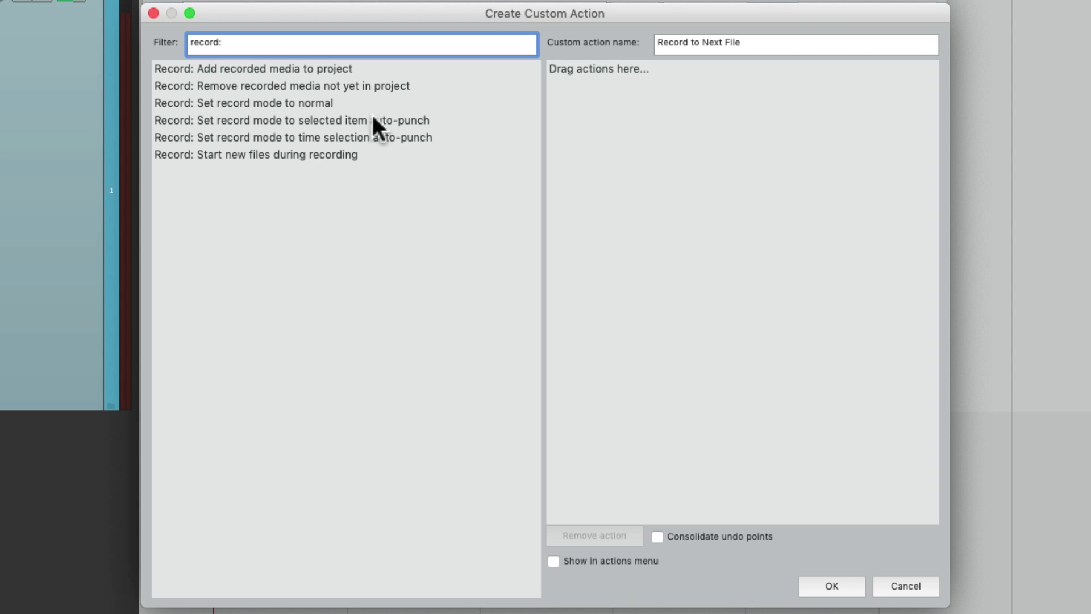
{"action": "left_click", "coordinate": [374, 155]}
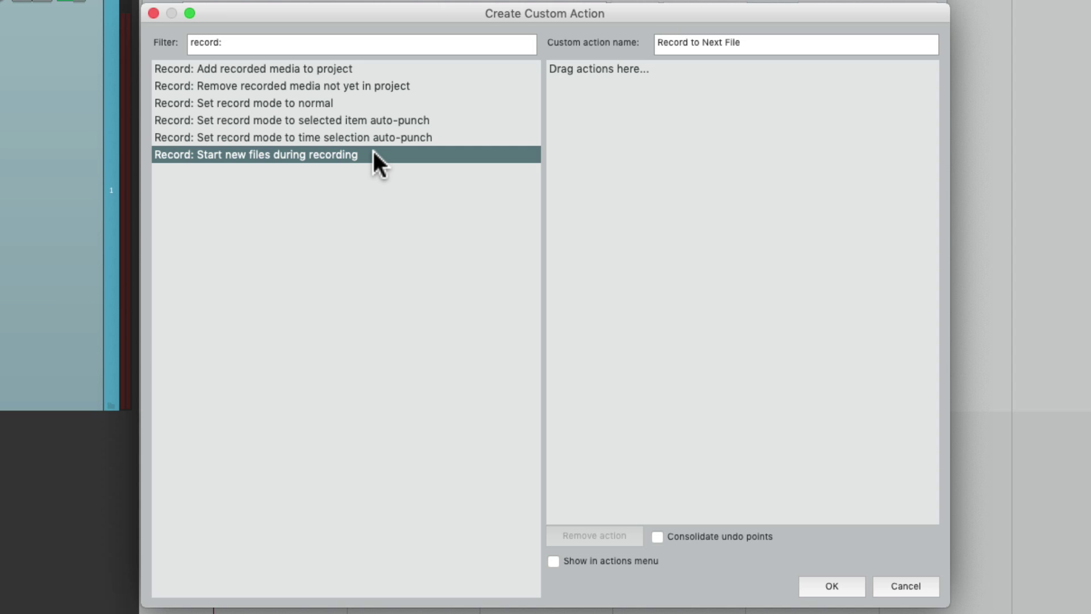
{"action": "left_click_drag", "start_coordinate": [590, 135], "coordinate": [608, 131]}
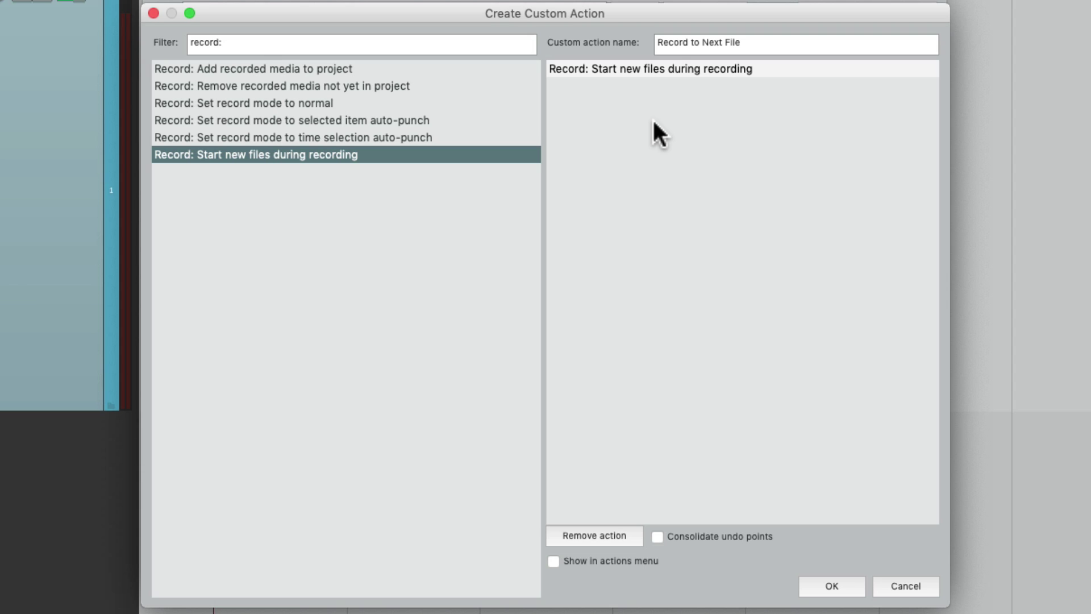
{"action": "left_click", "coordinate": [442, 69]}
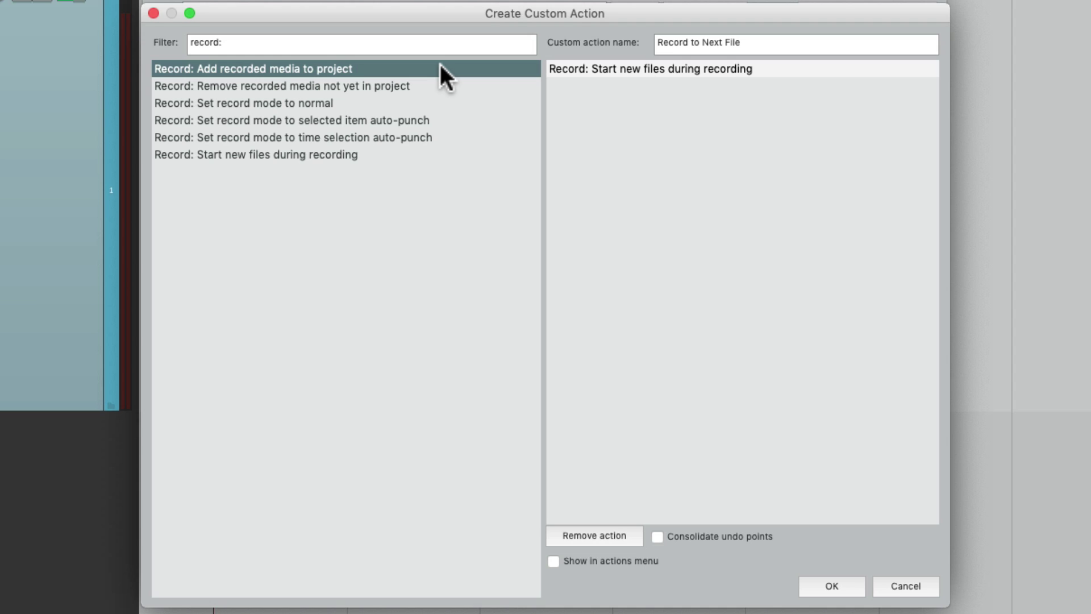
{"action": "left_click_drag", "start_coordinate": [441, 70], "coordinate": [690, 123]}
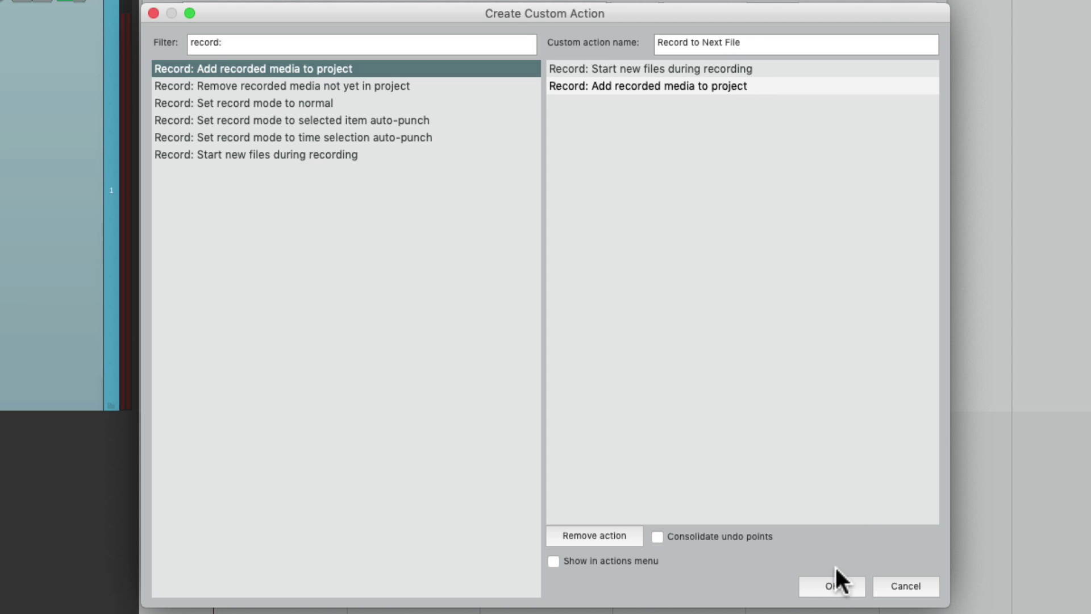
Step: Save the custom action and bind 'Custom: Record to Next File' to Ctrl+B
{"action": "left_click", "coordinate": [819, 587]}
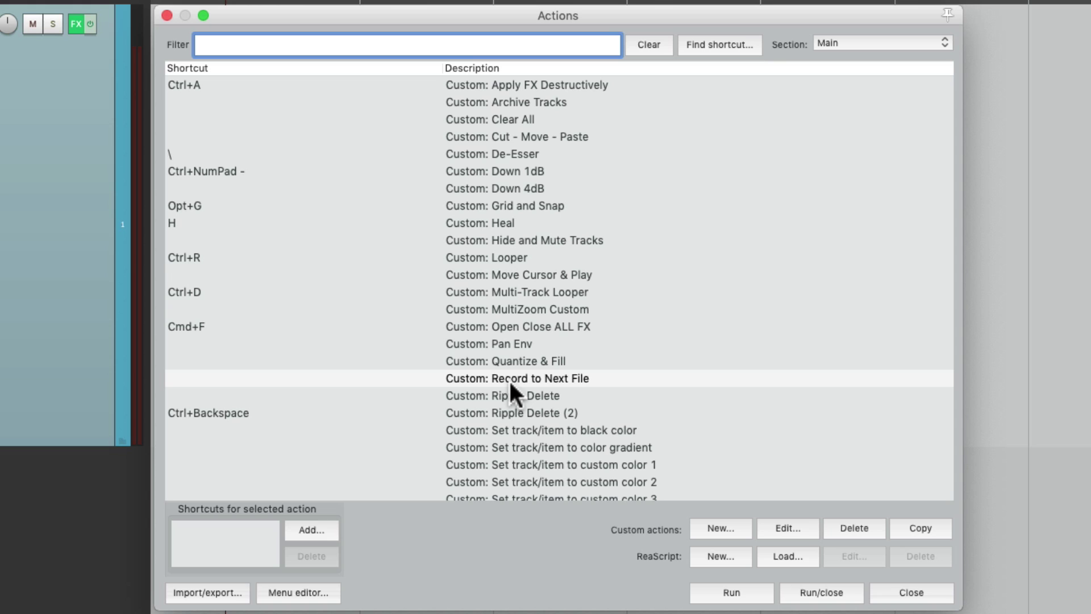
{"action": "left_click", "coordinate": [509, 379]}
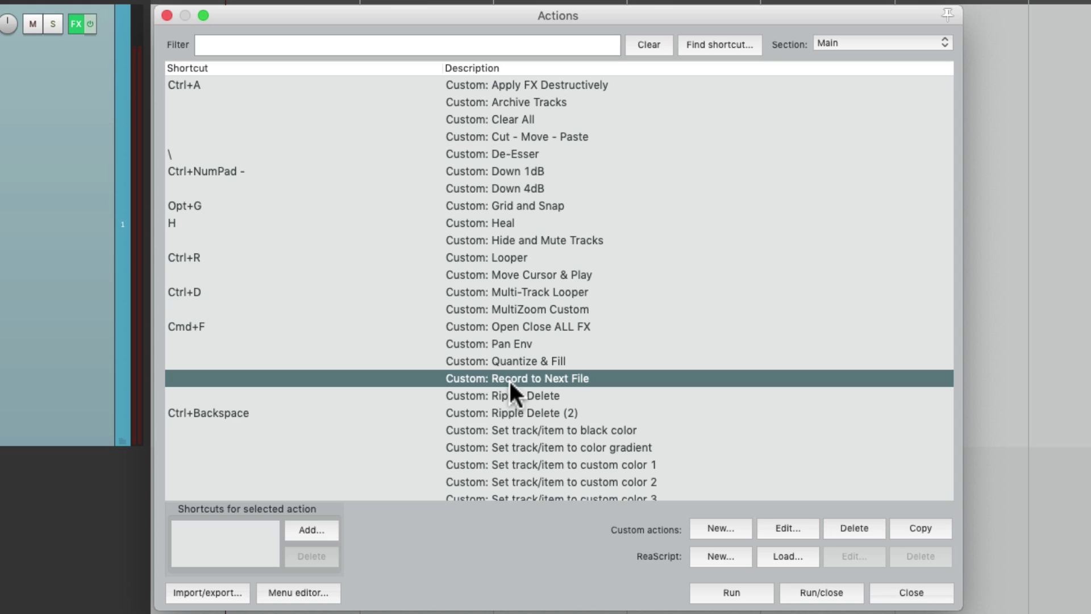
{"action": "left_click", "coordinate": [325, 530]}
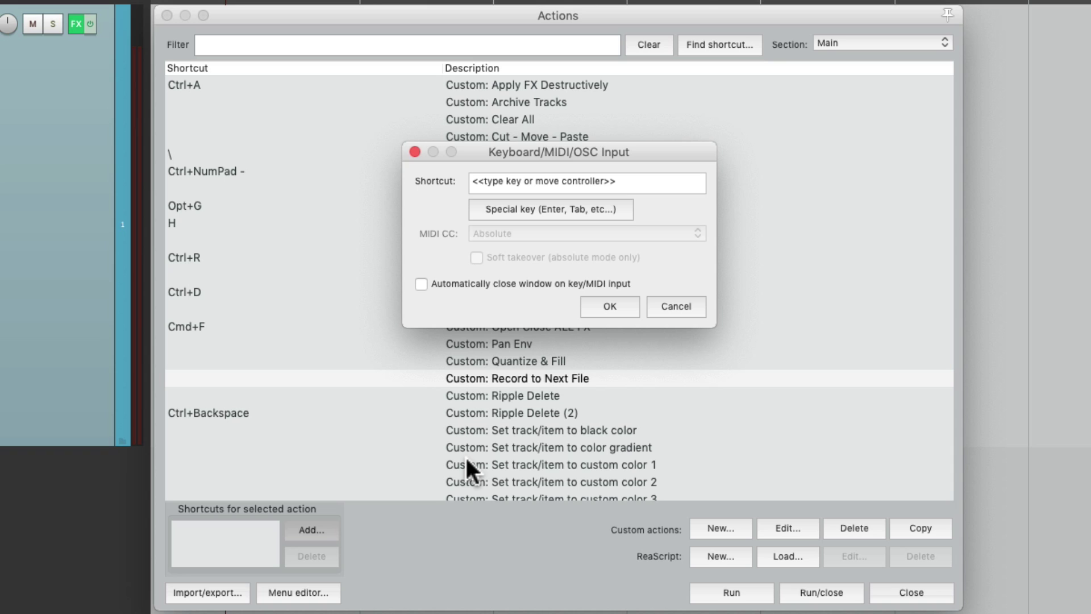
{"action": "key", "text": "ctrl+b"}
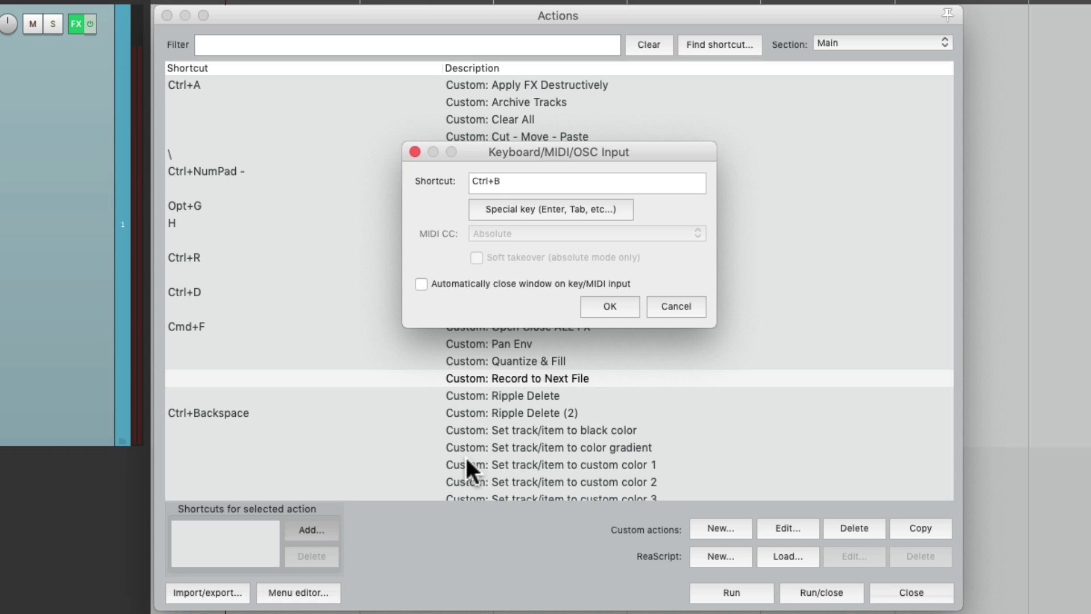
{"action": "key", "text": "Return"}
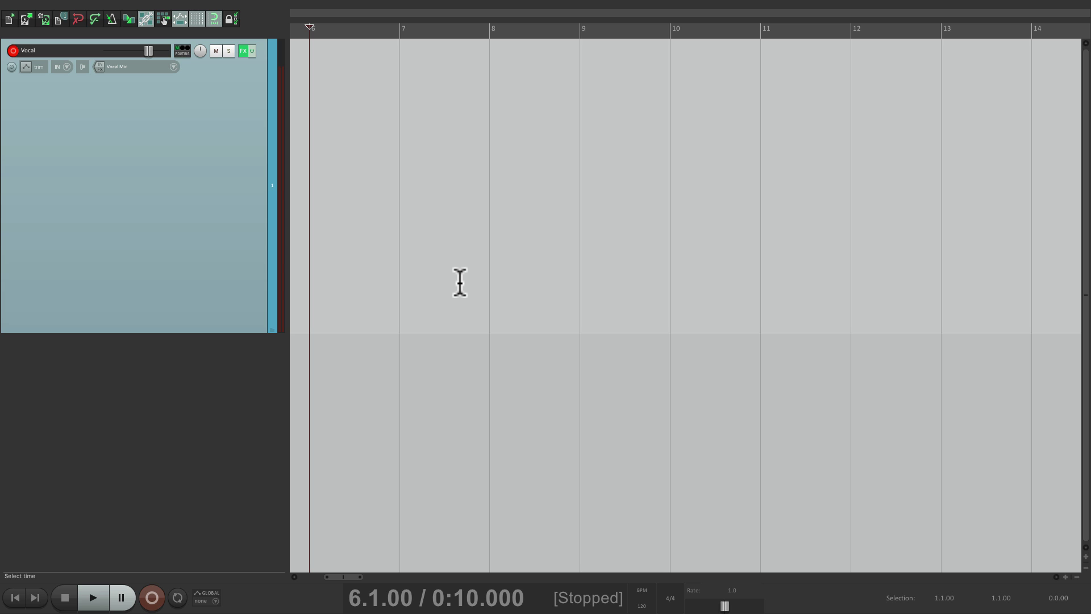
Step: Record on the Vocal track with Ctrl+R, then fade in, fade out and trim the first take's start
{"action": "key", "text": "ctrl+r"}
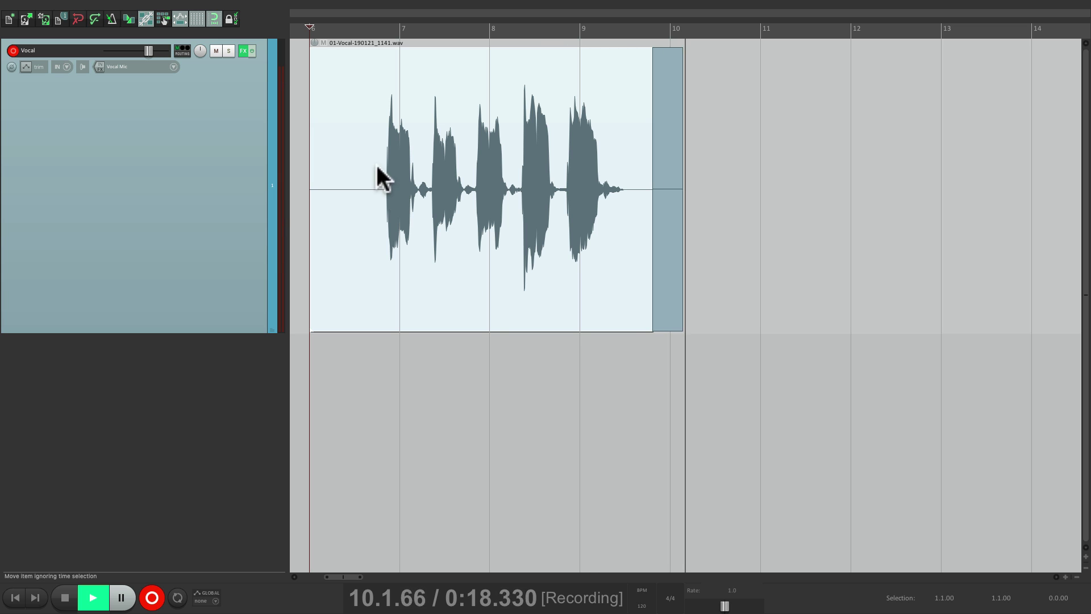
{"action": "left_click_drag", "start_coordinate": [314, 52], "coordinate": [350, 53]}
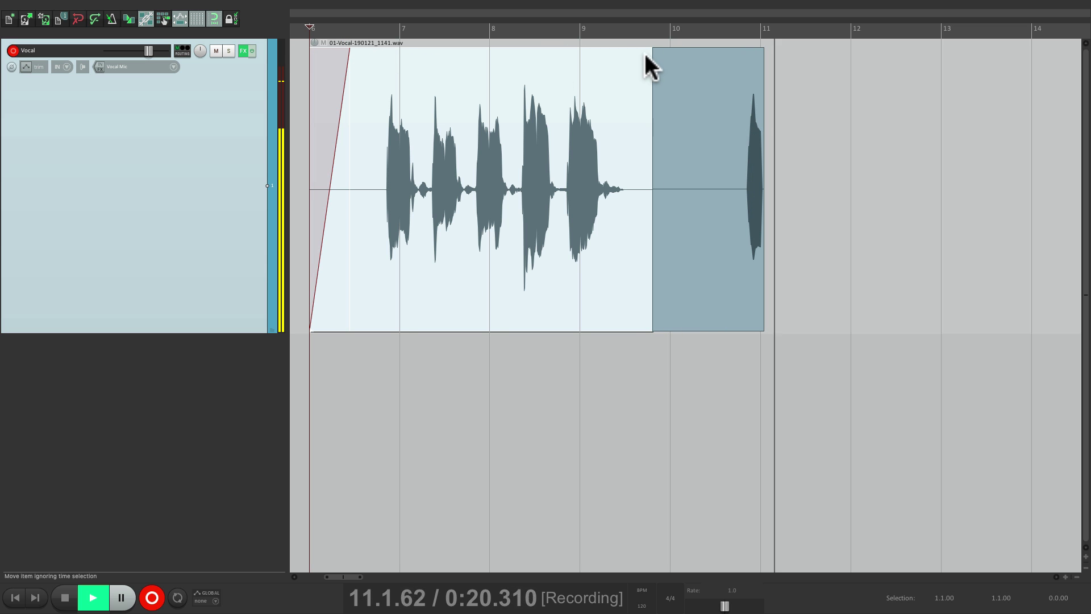
{"action": "left_click_drag", "start_coordinate": [646, 50], "coordinate": [630, 56]}
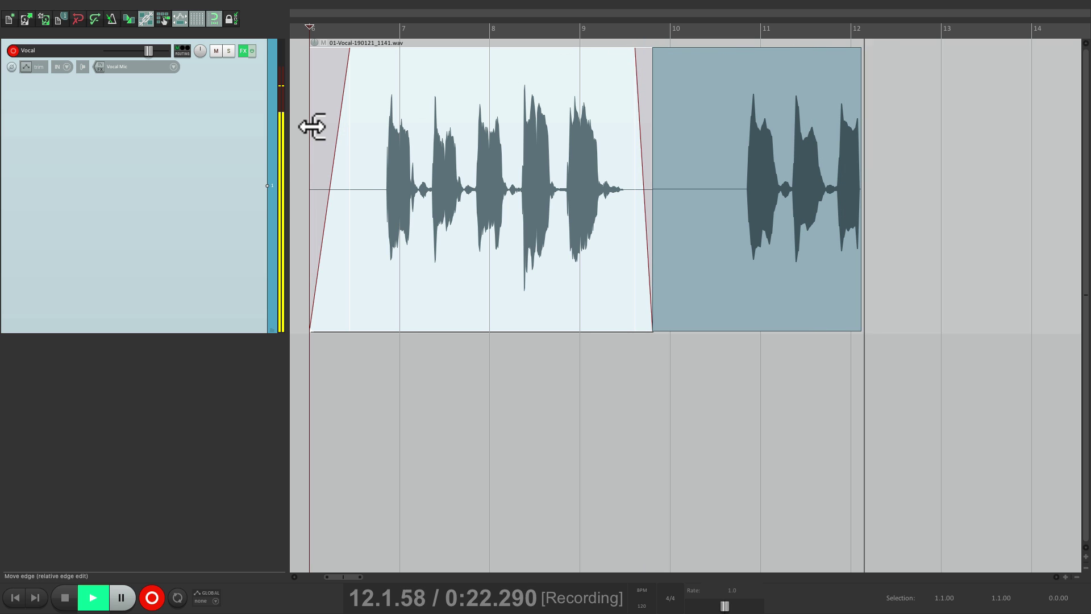
{"action": "left_click_drag", "start_coordinate": [312, 126], "coordinate": [334, 124]}
{"action": "scroll", "coordinate": [563, 137], "scroll_direction": "right", "scroll_amount": 4}
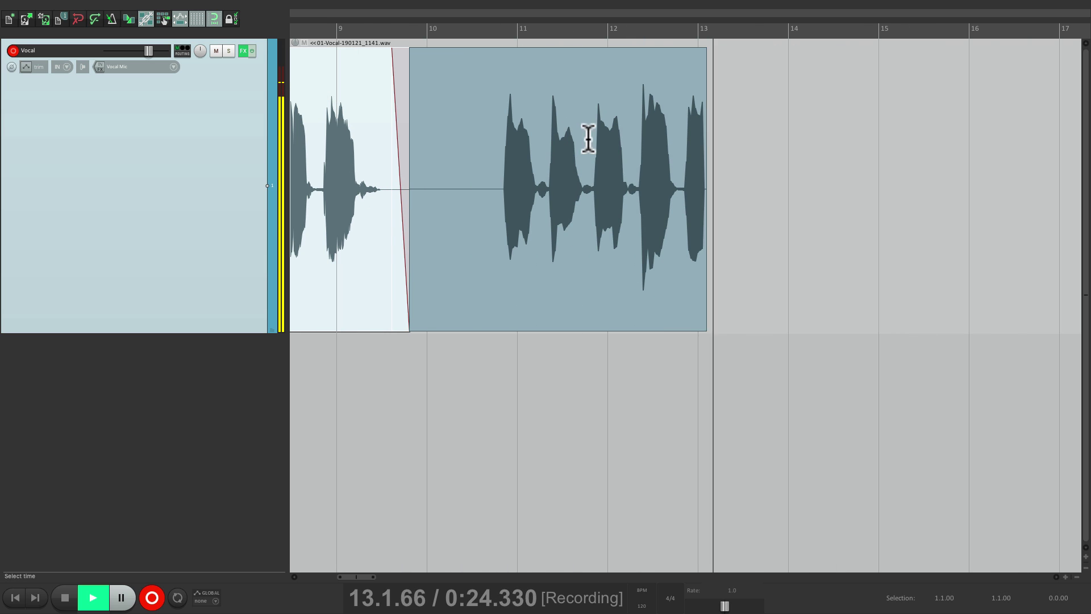
Step: Move the three later takes down onto new tracks below the first vocal take
{"action": "left_click", "coordinate": [644, 185]}
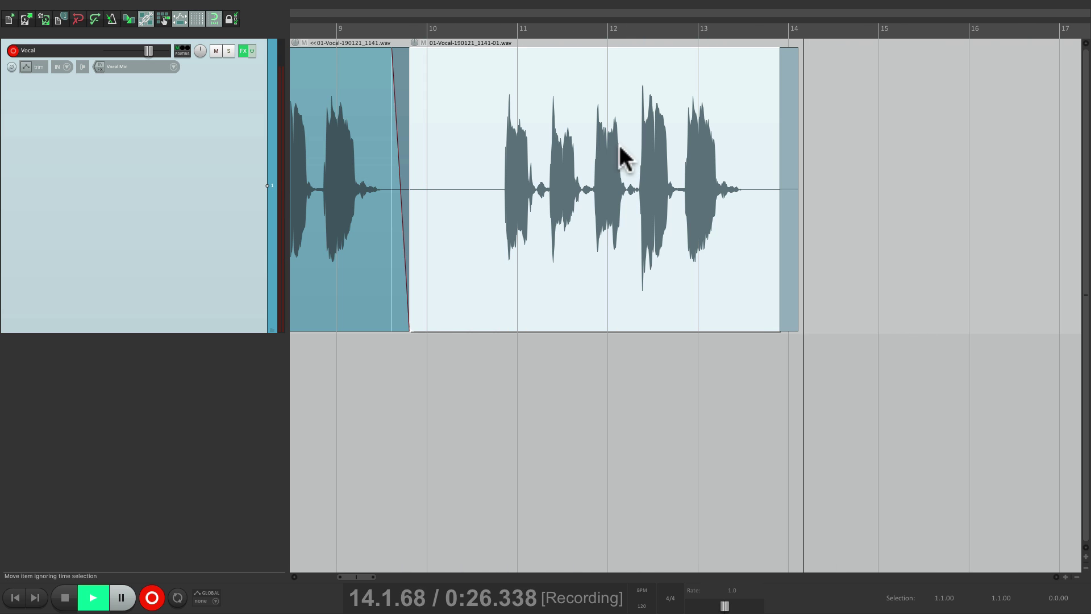
{"action": "left_click_drag", "start_coordinate": [565, 102], "coordinate": [499, 390]}
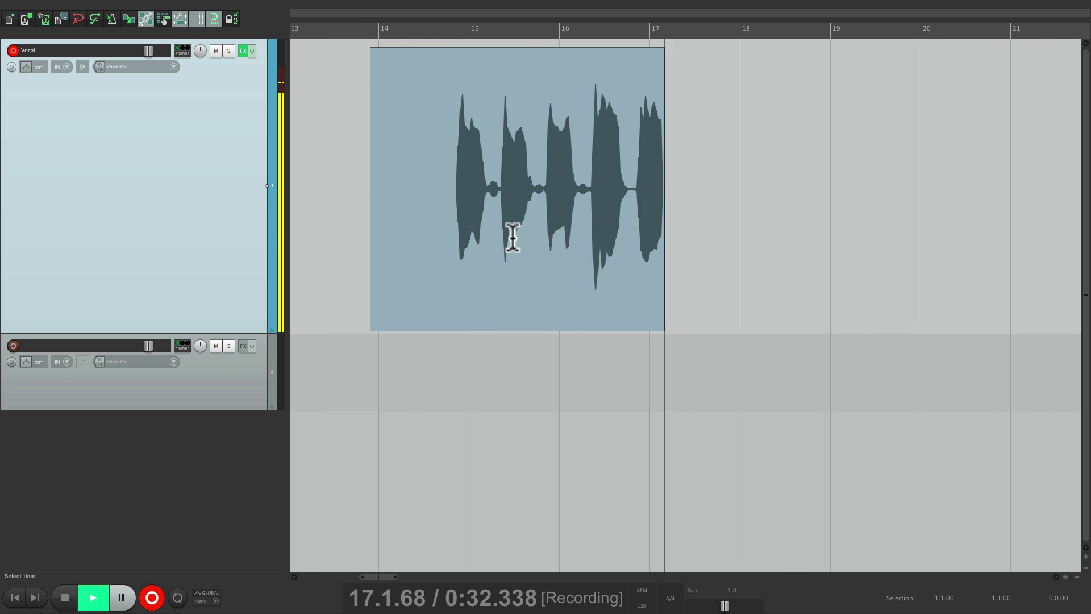
{"action": "left_click_drag", "start_coordinate": [516, 241], "coordinate": [393, 447]}
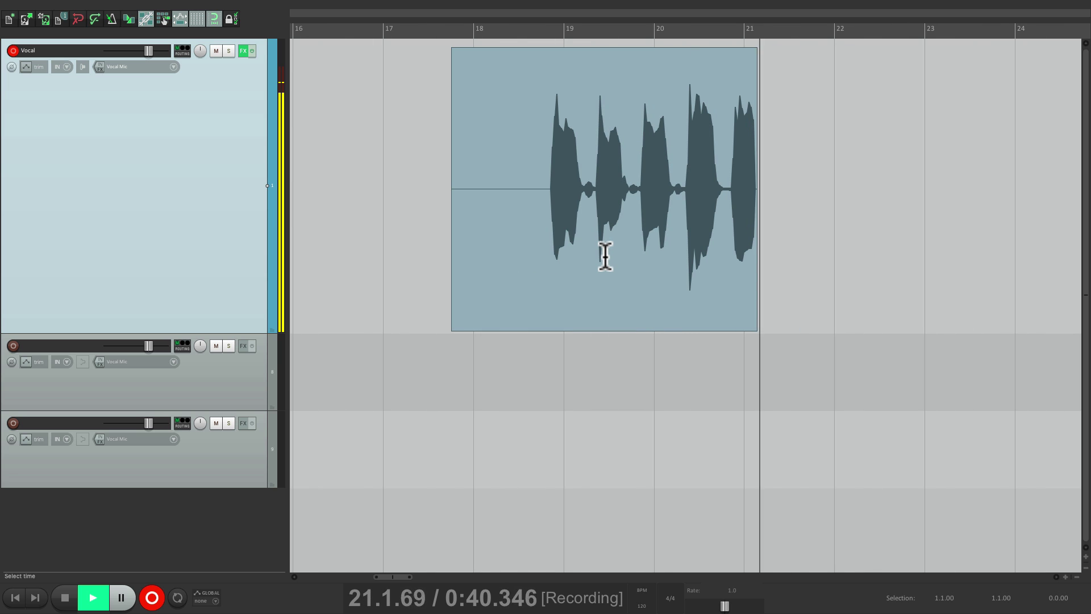
{"action": "left_click_drag", "start_coordinate": [607, 257], "coordinate": [530, 522]}
Step: Zoom in and slip the audio of the three lower takes until their phrases align with the first
{"action": "scroll", "coordinate": [475, 370], "scroll_direction": "up", "scroll_amount": 3}
{"action": "scroll", "coordinate": [476, 370], "scroll_direction": "up", "scroll_amount": 3}
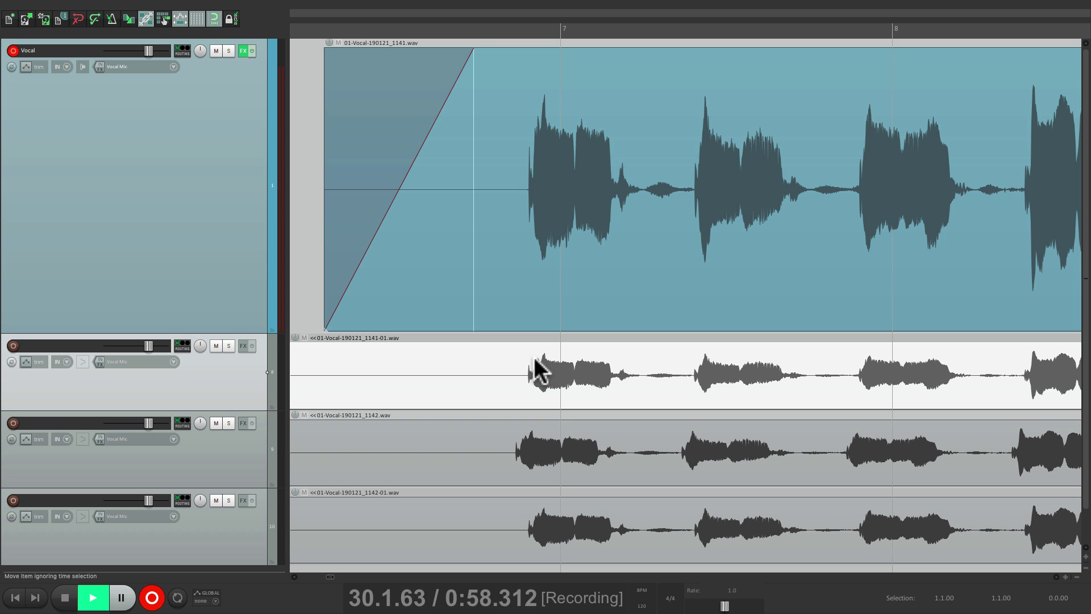
{"action": "left_click_drag", "start_coordinate": [530, 361], "coordinate": [554, 387]}
{"action": "mouse_move", "coordinate": [530, 435]}
{"action": "left_mouse_down"}
{"action": "mouse_move", "coordinate": [586, 438]}
{"action": "mouse_move", "coordinate": [542, 443]}
{"action": "left_mouse_up"}
{"action": "left_click_drag", "start_coordinate": [557, 511], "coordinate": [536, 524]}
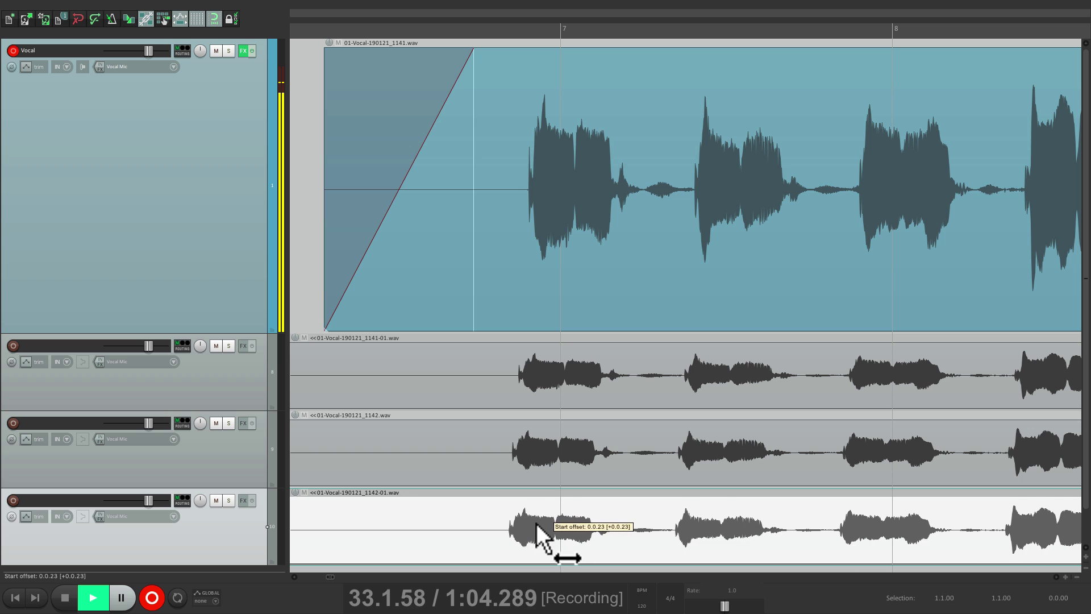
{"action": "mouse_move", "coordinate": [543, 370]}
{"action": "left_mouse_down"}
{"action": "mouse_move", "coordinate": [599, 365]}
{"action": "mouse_move", "coordinate": [548, 369]}
{"action": "left_mouse_up"}
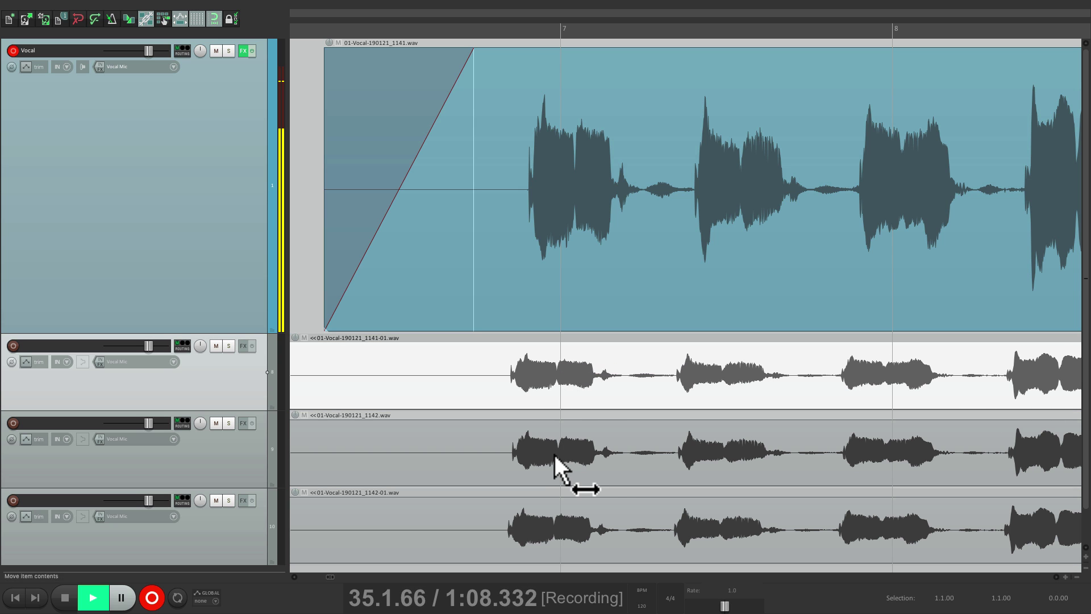
{"action": "mouse_move", "coordinate": [555, 455]}
{"action": "left_mouse_down"}
{"action": "mouse_move", "coordinate": [582, 455]}
{"action": "mouse_move", "coordinate": [554, 461]}
{"action": "left_mouse_up"}
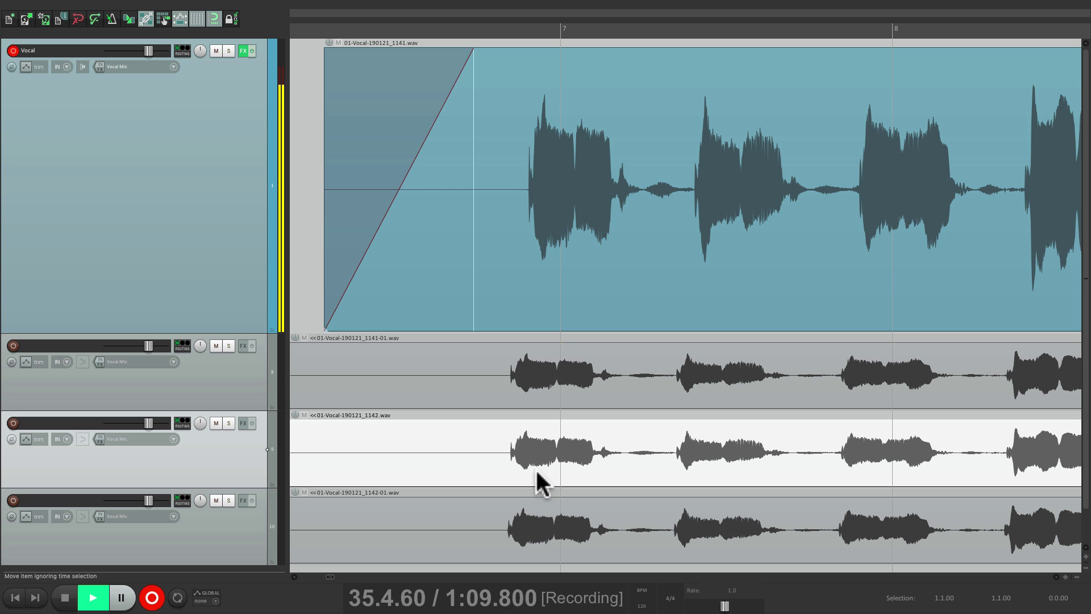
Step: Trim the starts of the three lower takes to the original take's start
{"action": "left_click", "coordinate": [482, 370]}
{"action": "key", "text": "a"}
{"action": "left_click", "coordinate": [487, 453]}
{"action": "key", "text": "a"}
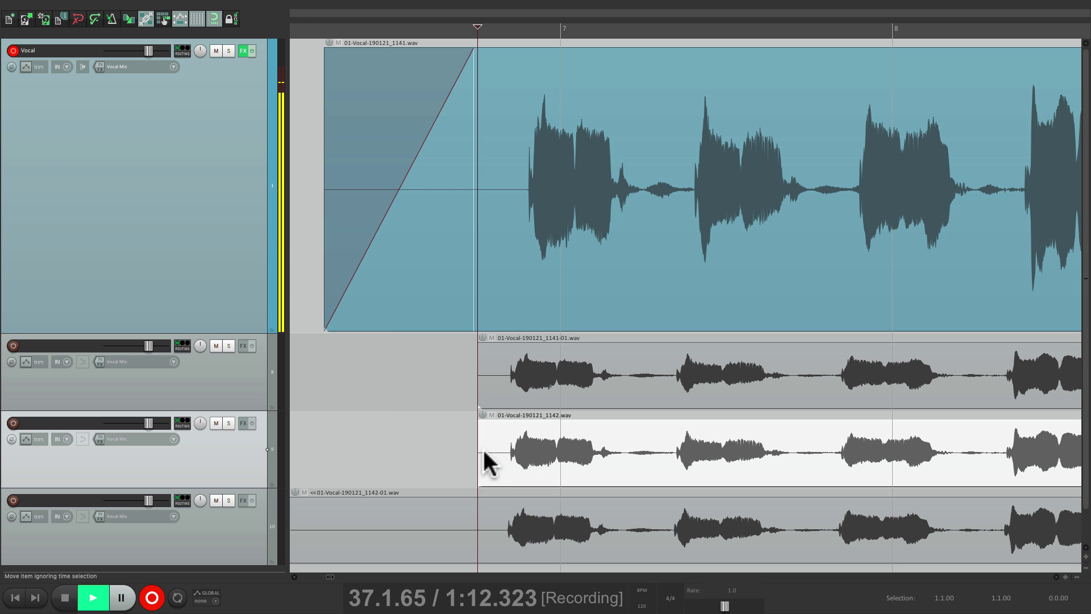
{"action": "left_click", "coordinate": [490, 519]}
{"action": "key", "text": "a"}
{"action": "scroll", "coordinate": [508, 454], "scroll_direction": "down", "scroll_amount": 1}
{"action": "scroll", "coordinate": [507, 455], "scroll_direction": "down", "scroll_amount": 2}
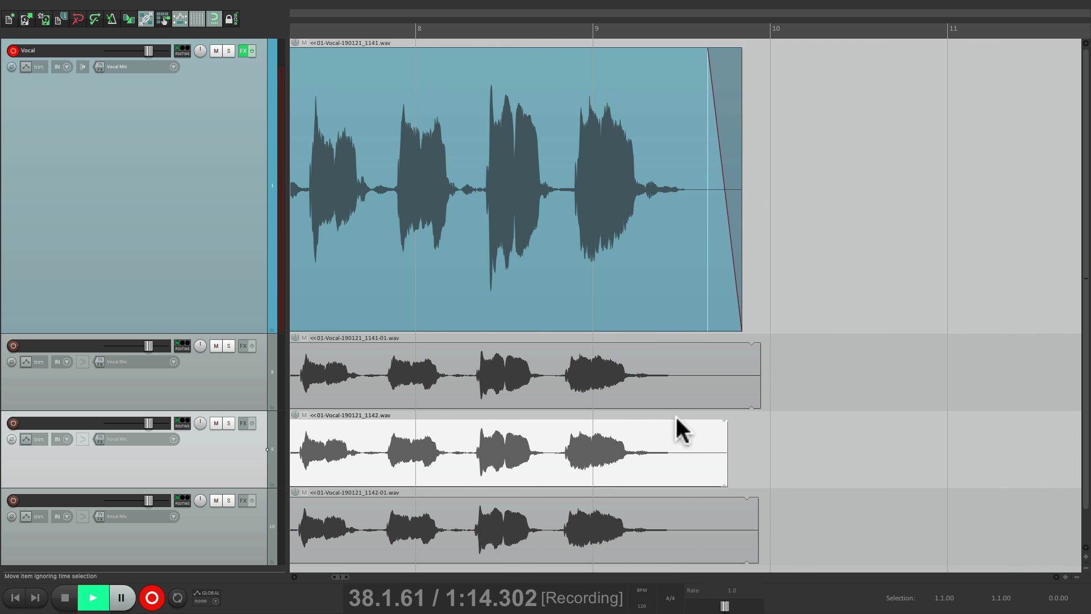
Step: Split the lower takes at the original's end, delete the leftover pieces, and add short fade-outs
{"action": "key", "text": "s"}
{"action": "key", "text": "s"}
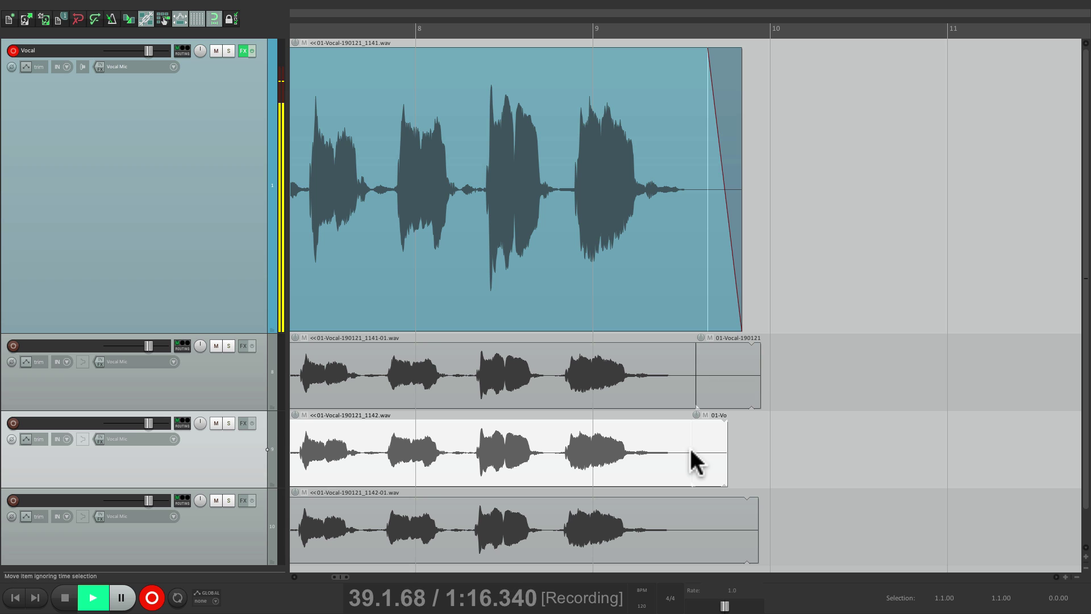
{"action": "key", "text": "s"}
{"action": "left_click", "coordinate": [725, 514]}
{"action": "key", "text": "Delete"}
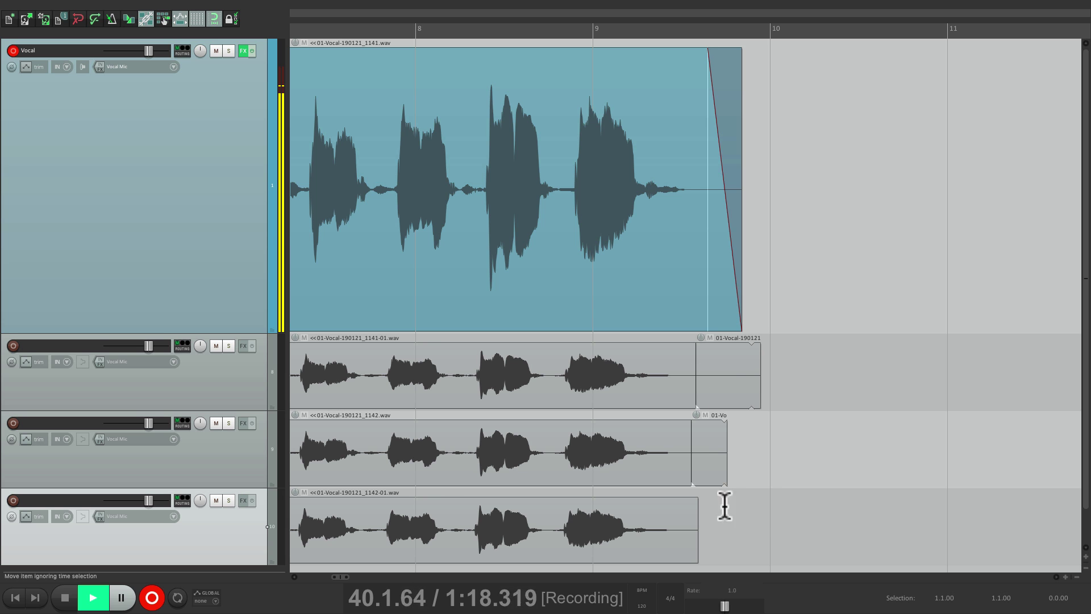
{"action": "left_click", "coordinate": [700, 432]}
{"action": "key", "text": "Delete"}
{"action": "left_click", "coordinate": [716, 390]}
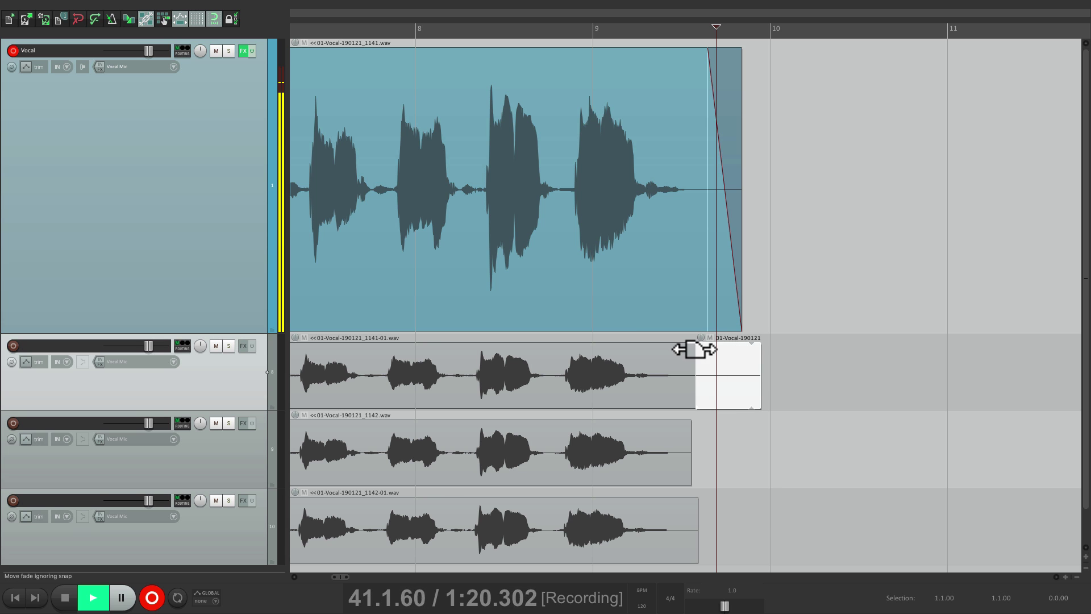
{"action": "key", "text": "Delete"}
{"action": "left_click_drag", "start_coordinate": [695, 349], "coordinate": [684, 352]}
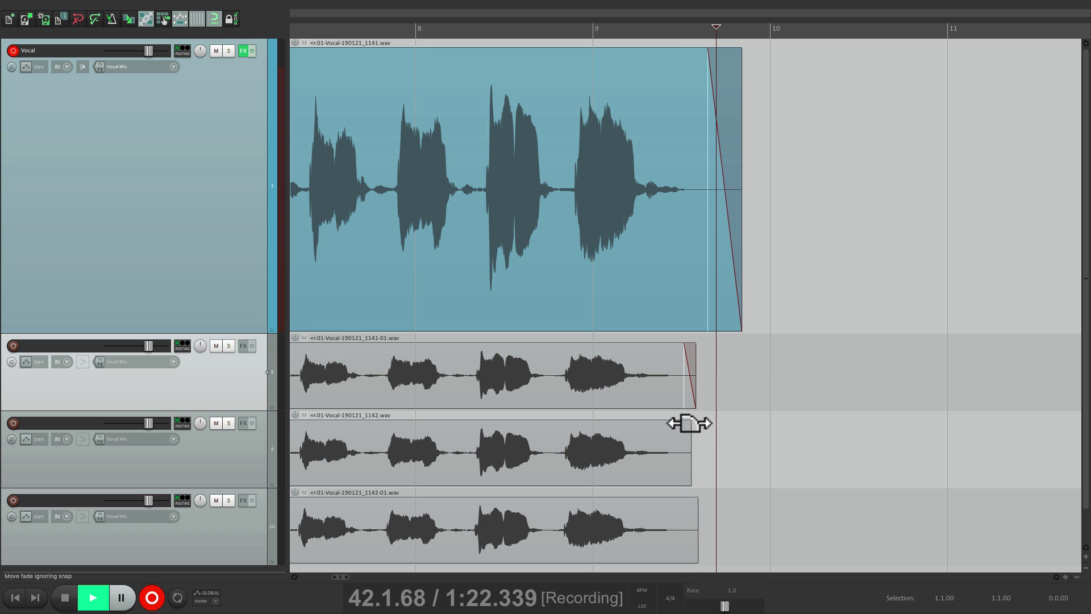
{"action": "left_click_drag", "start_coordinate": [690, 422], "coordinate": [690, 505]}
Step: Add ReaEQ to the second take's FX chain
{"action": "scroll", "coordinate": [622, 406], "scroll_direction": "left", "scroll_amount": 2}
{"action": "scroll", "coordinate": [621, 406], "scroll_direction": "left", "scroll_amount": 7}
{"action": "scroll", "coordinate": [453, 377], "scroll_direction": "right", "scroll_amount": 3}
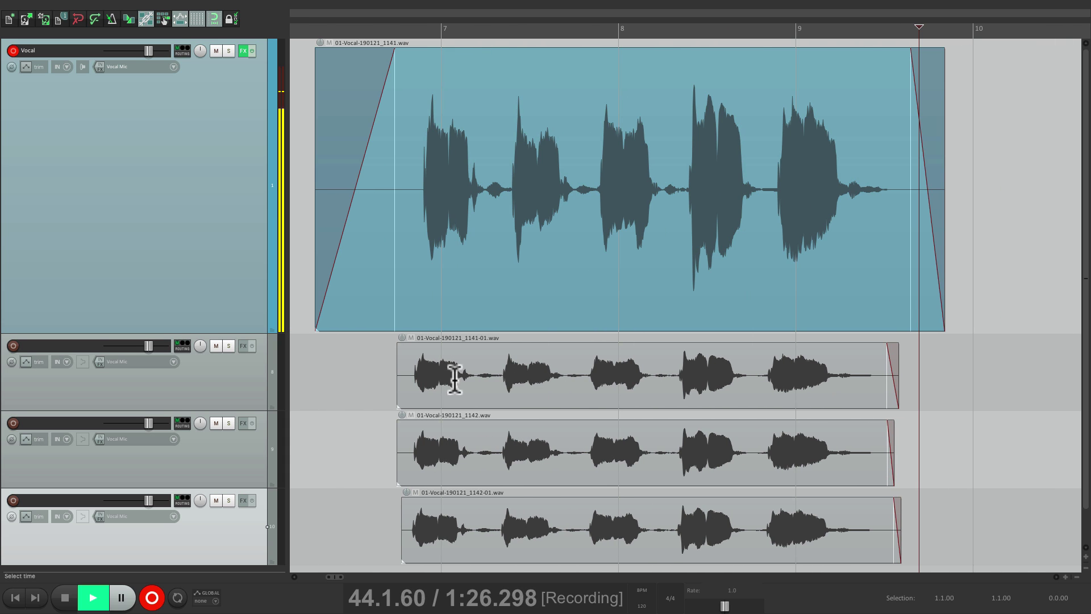
{"action": "left_click", "coordinate": [500, 370]}
{"action": "right_click", "coordinate": [500, 370]}
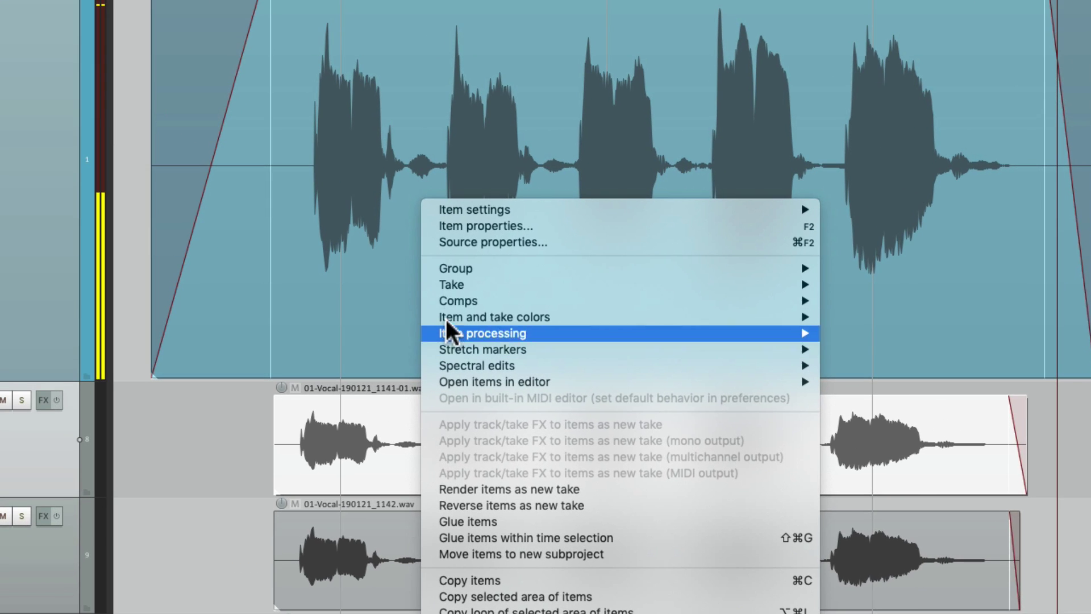
{"action": "mouse_move", "coordinate": [512, 269]}
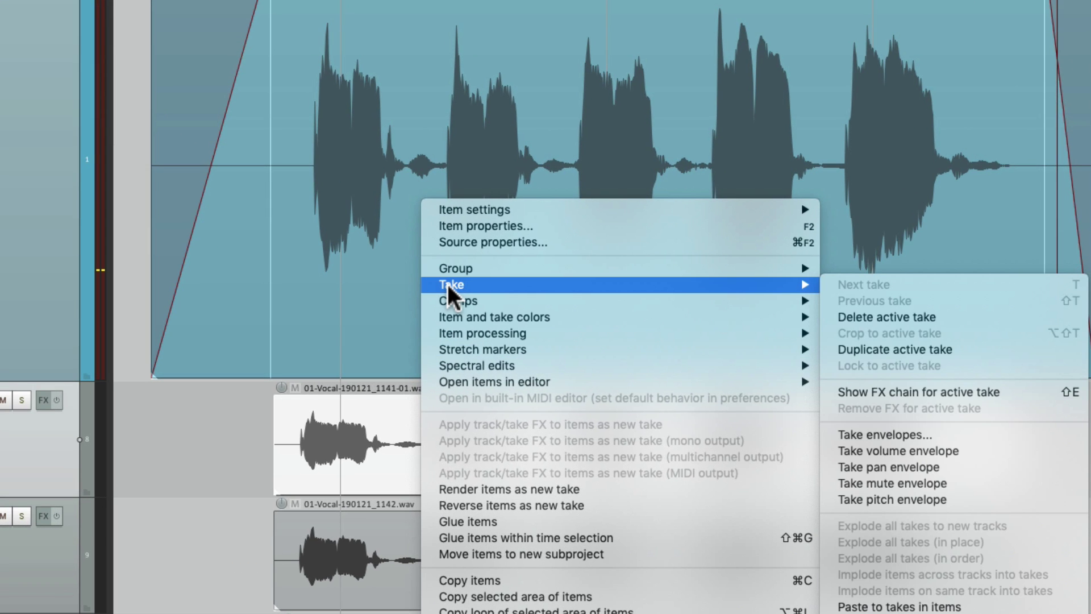
{"action": "left_click", "coordinate": [854, 399]}
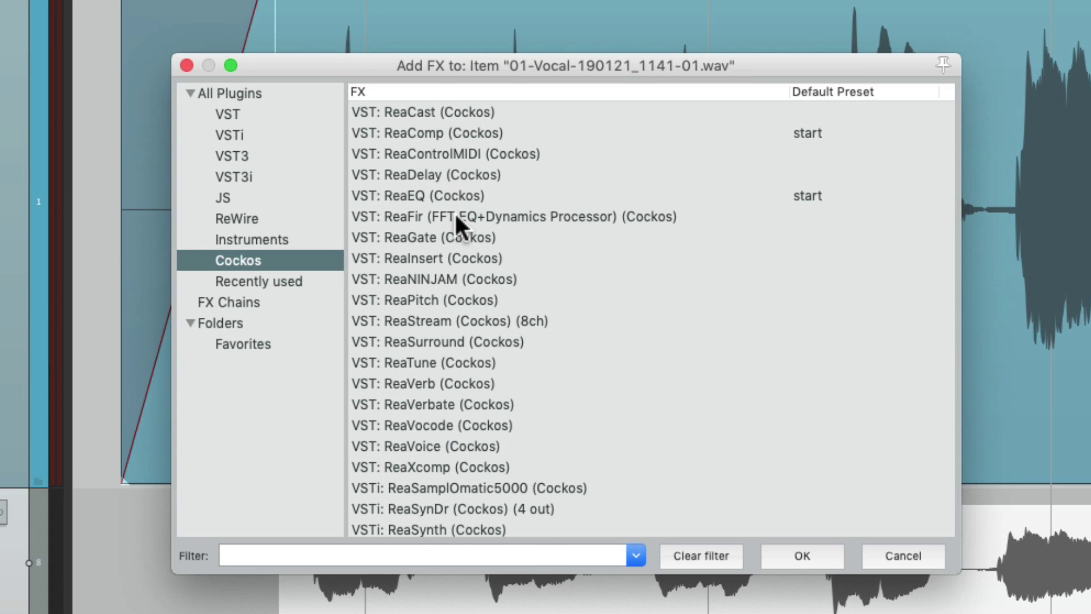
{"action": "double_click", "coordinate": [455, 195]}
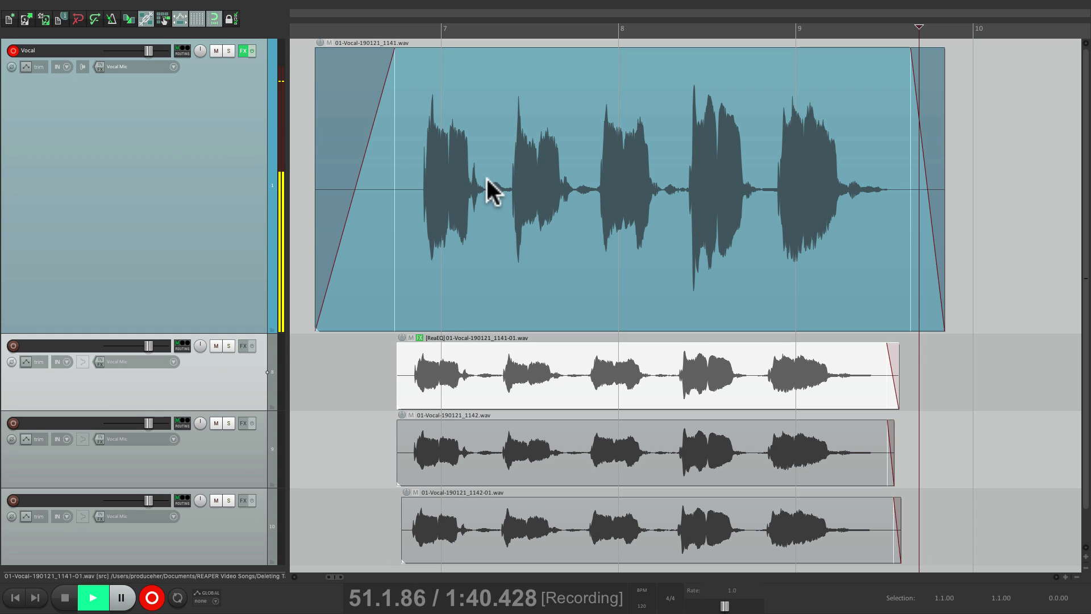
Step: Set ReaEQ to a +5 dB high shelf, -5.3 dB at 1398.9 Hz, and -2.1 dB at 509.9 Hz
{"action": "left_click", "coordinate": [420, 338]}
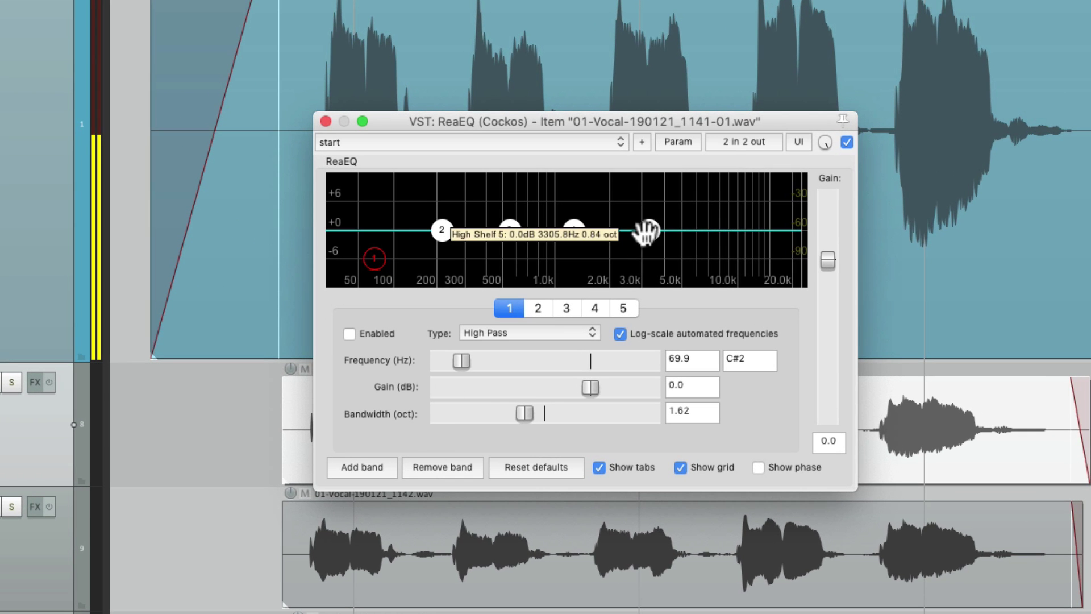
{"action": "left_click_drag", "start_coordinate": [647, 230], "coordinate": [660, 203]}
{"action": "left_click_drag", "start_coordinate": [573, 232], "coordinate": [576, 260]}
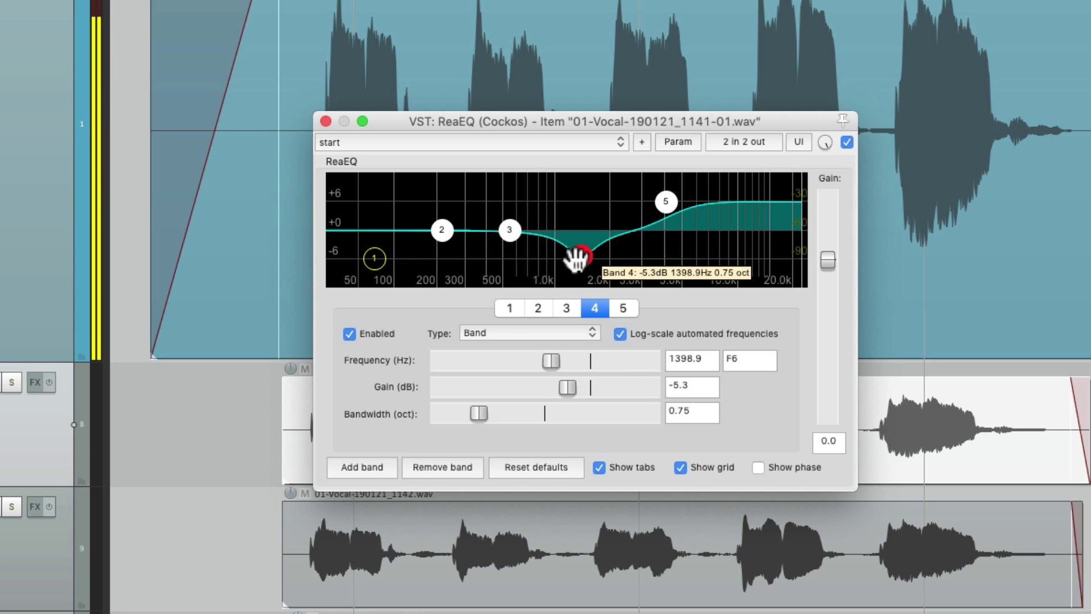
{"action": "left_click_drag", "start_coordinate": [509, 230], "coordinate": [504, 239]}
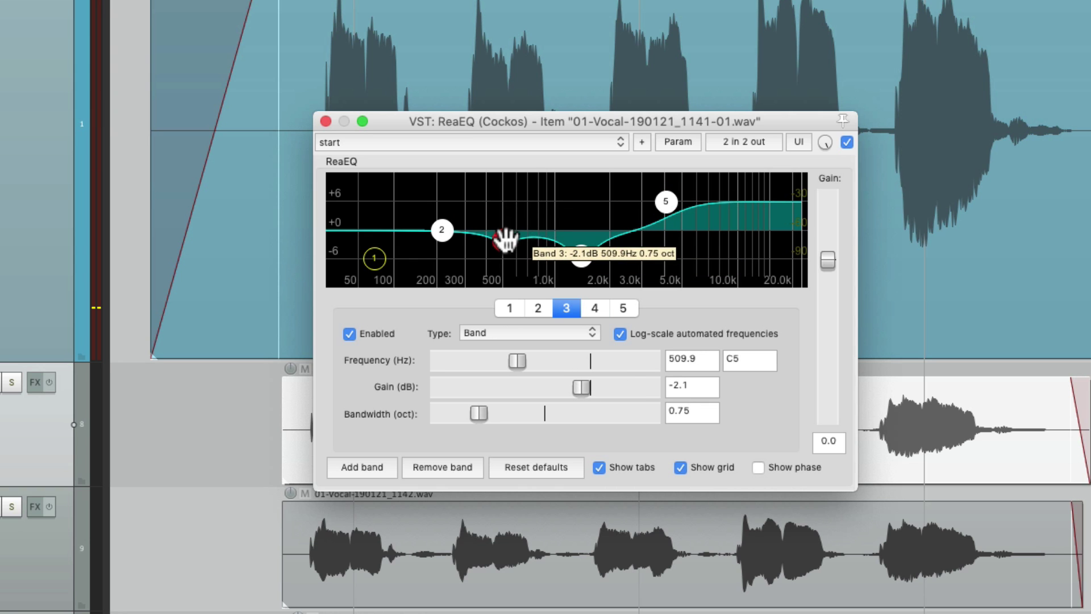
{"action": "left_click", "coordinate": [327, 121]}
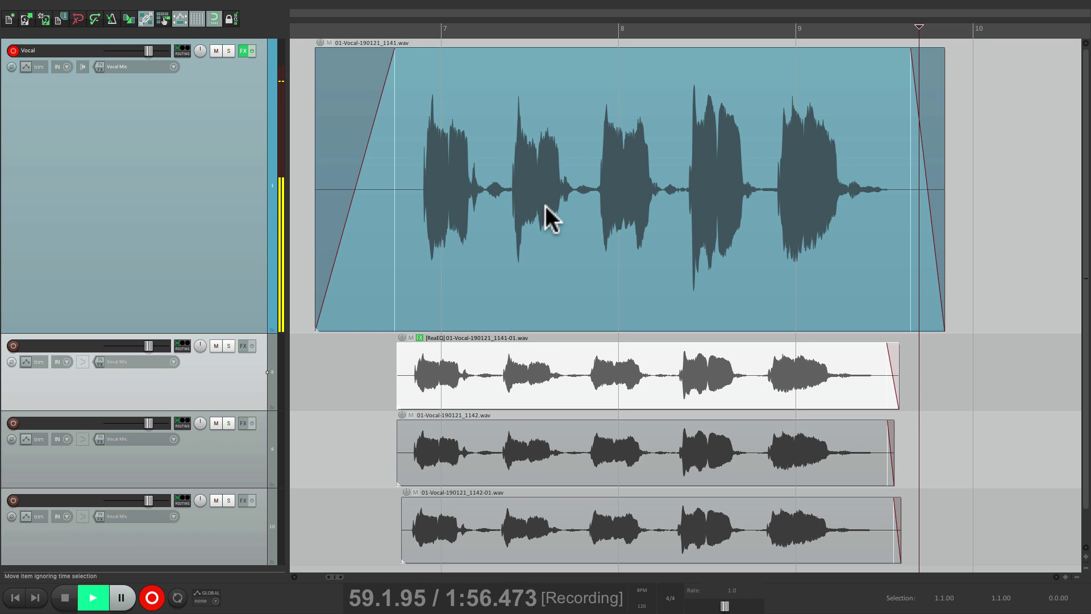
Step: Scroll the arrange view down and to the right
{"action": "scroll", "coordinate": [546, 206], "scroll_direction": "down", "scroll_amount": 4}
{"action": "scroll", "coordinate": [545, 206], "scroll_direction": "right", "scroll_amount": 10}
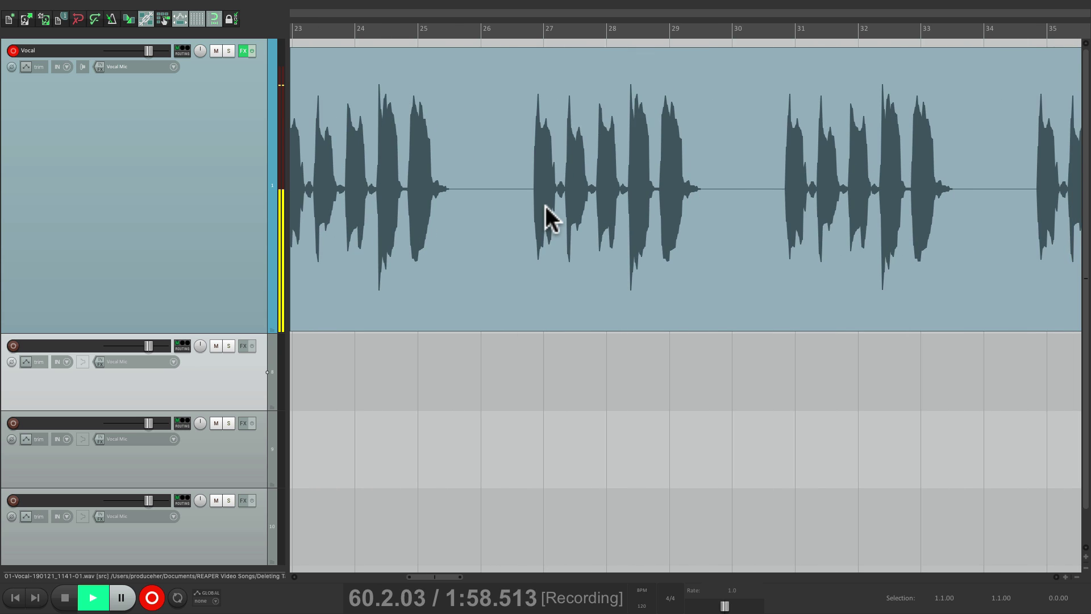
{"action": "scroll", "coordinate": [545, 206], "scroll_direction": "right", "scroll_amount": 15}
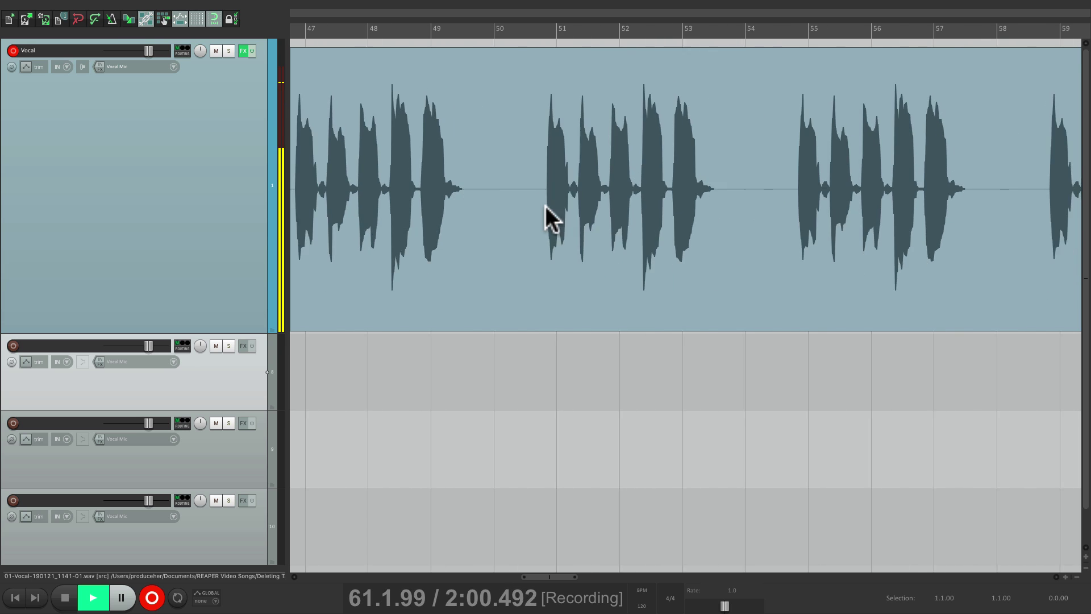
{"action": "scroll", "coordinate": [546, 206], "scroll_direction": "right", "scroll_amount": 8}
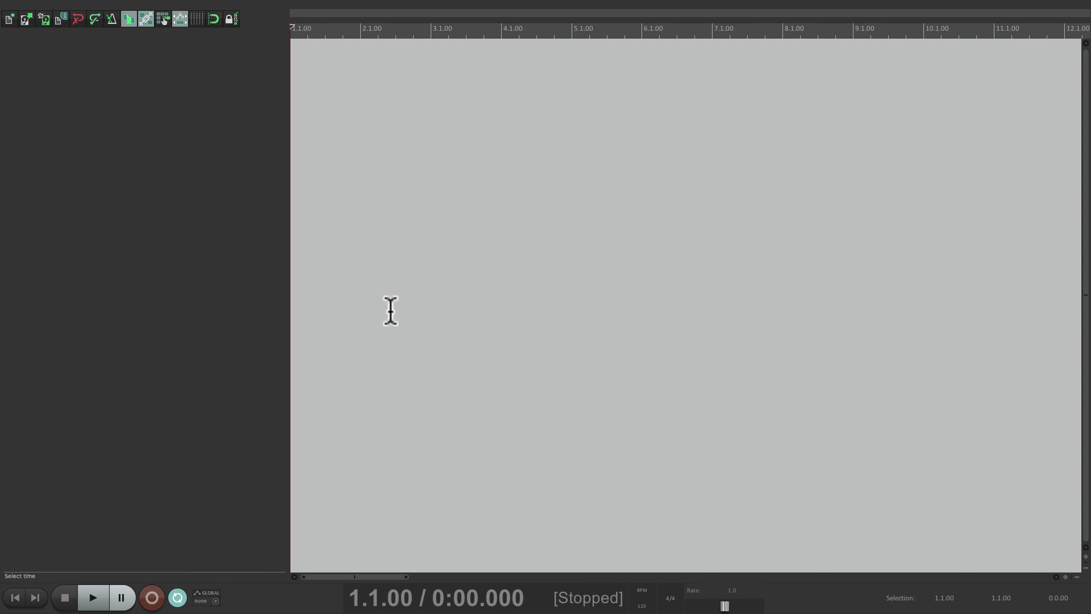
Step: Add a track with mono Mic input, record-arm it, and place the cursor near 1.4.00
{"action": "double_click", "coordinate": [172, 163]}
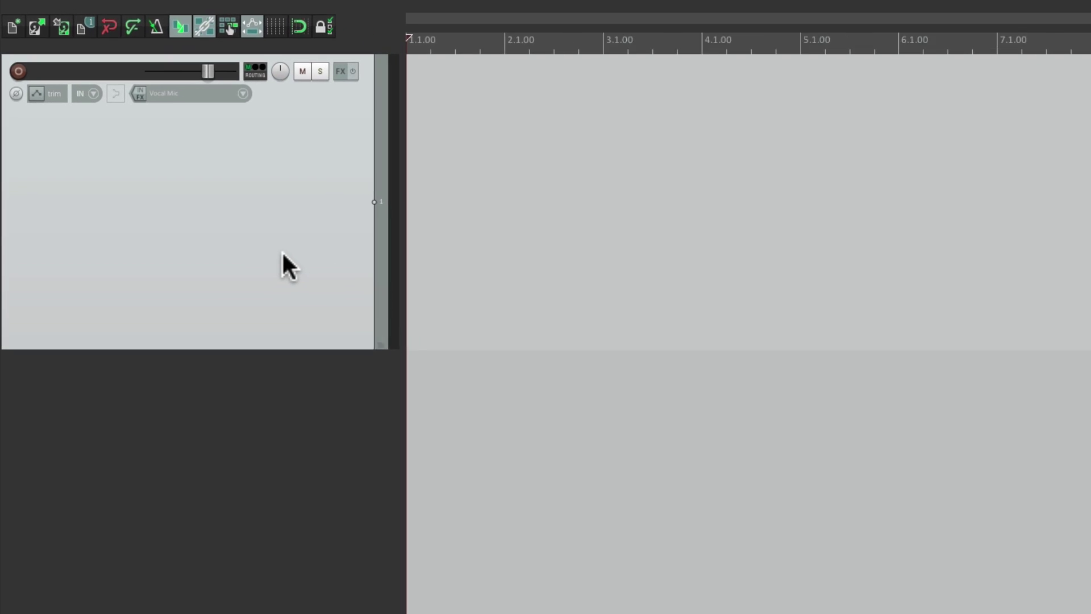
{"action": "left_click", "coordinate": [261, 100]}
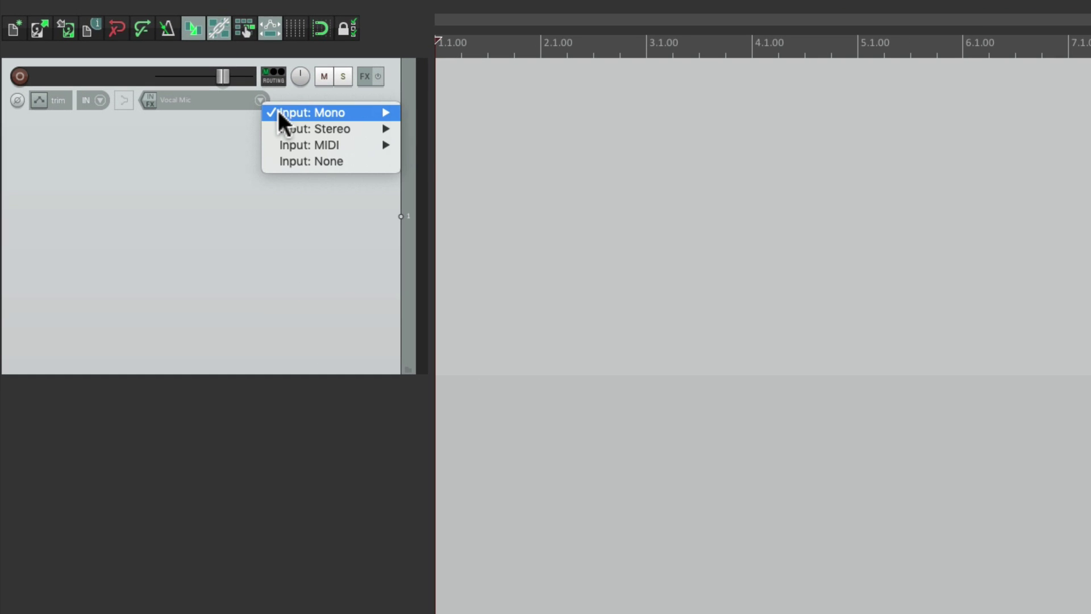
{"action": "mouse_move", "coordinate": [278, 111]}
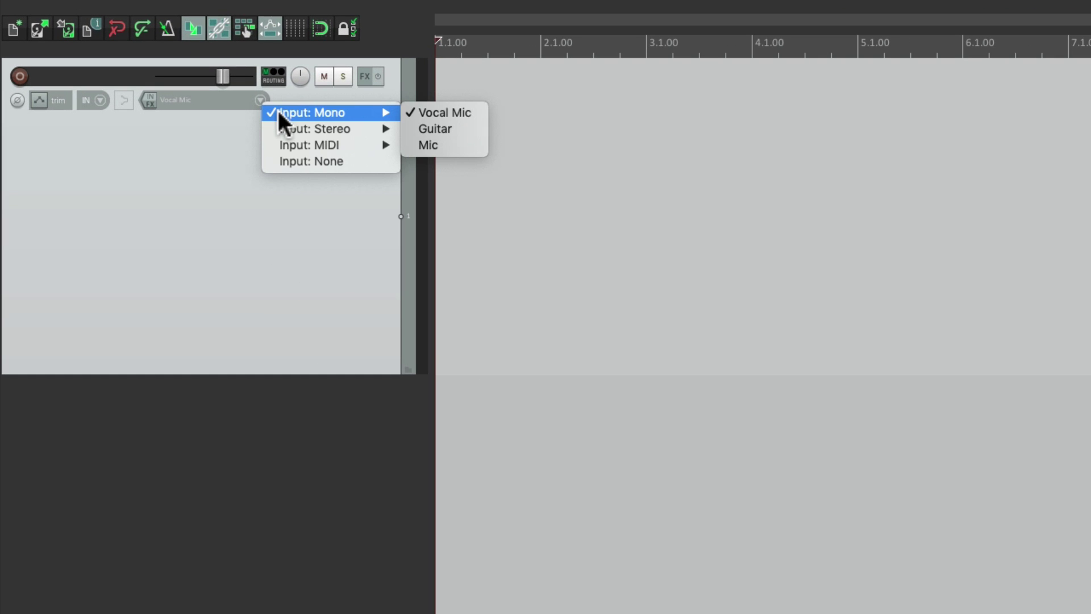
{"action": "left_click", "coordinate": [482, 145]}
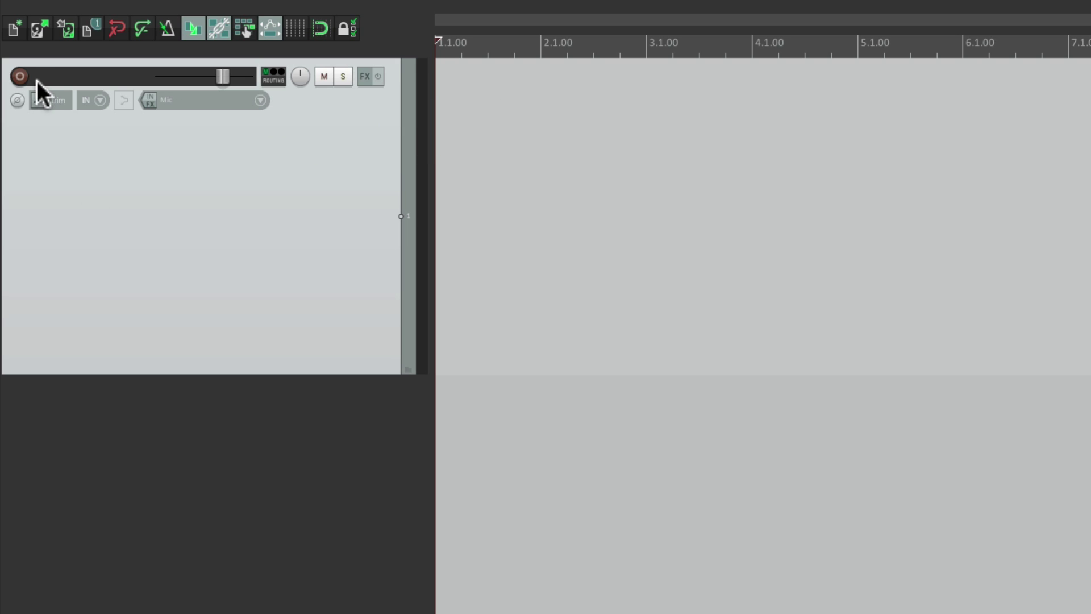
{"action": "left_click", "coordinate": [19, 77]}
{"action": "left_click", "coordinate": [513, 198]}
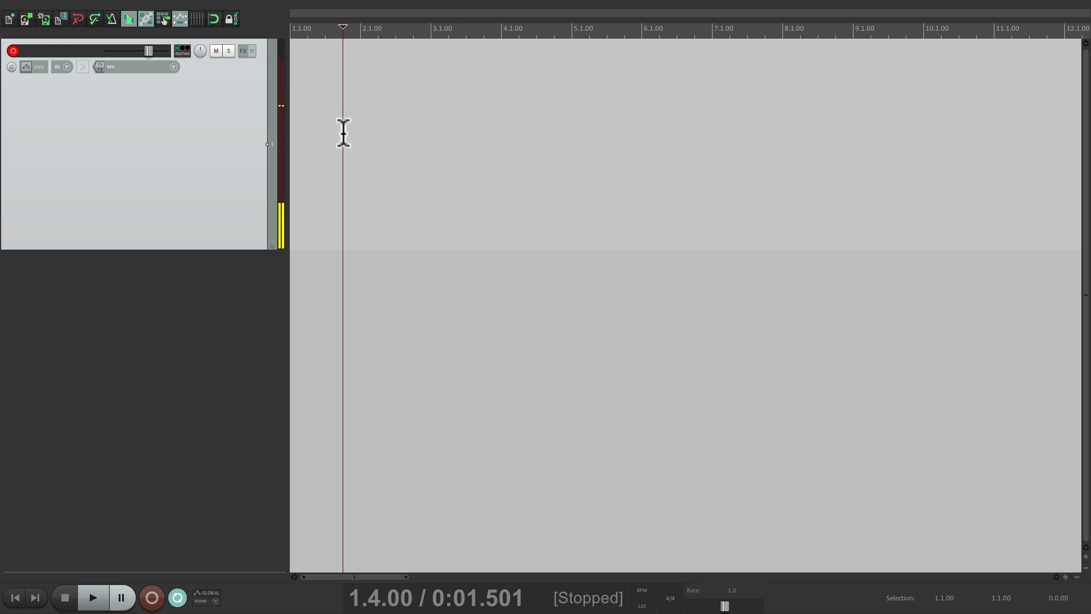
Step: Record a vocal take on the armed Mic track starting at 1.4.00
{"action": "key", "text": "ctrl+r"}
{"action": "scroll", "coordinate": [344, 190], "scroll_direction": "up", "scroll_amount": 4}
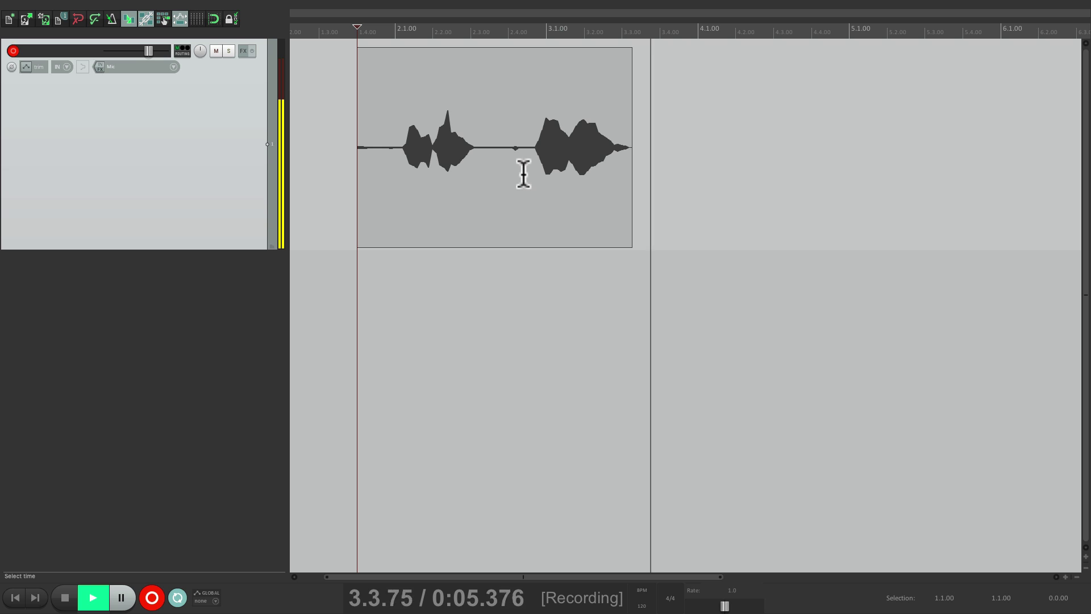
{"action": "scroll", "coordinate": [507, 171], "scroll_direction": "down", "scroll_amount": 2}
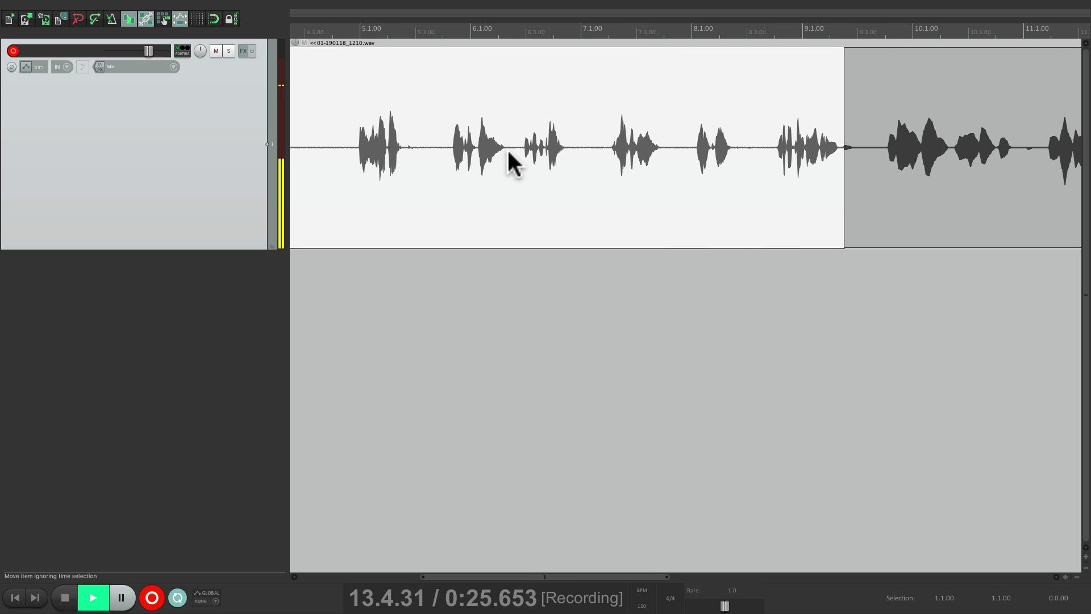
Step: Split the growing take at two points and delete the unwanted middle piece
{"action": "scroll", "coordinate": [508, 160], "scroll_direction": "up", "scroll_amount": 2}
{"action": "key", "text": "s"}
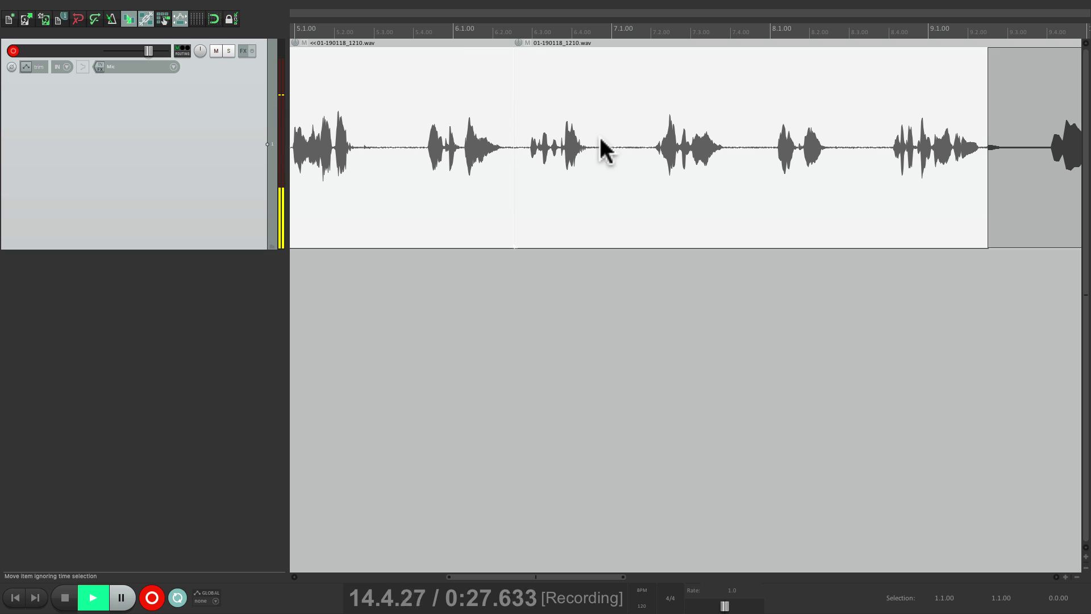
{"action": "key", "text": "s"}
{"action": "left_click", "coordinate": [572, 142]}
{"action": "key", "text": "Delete"}
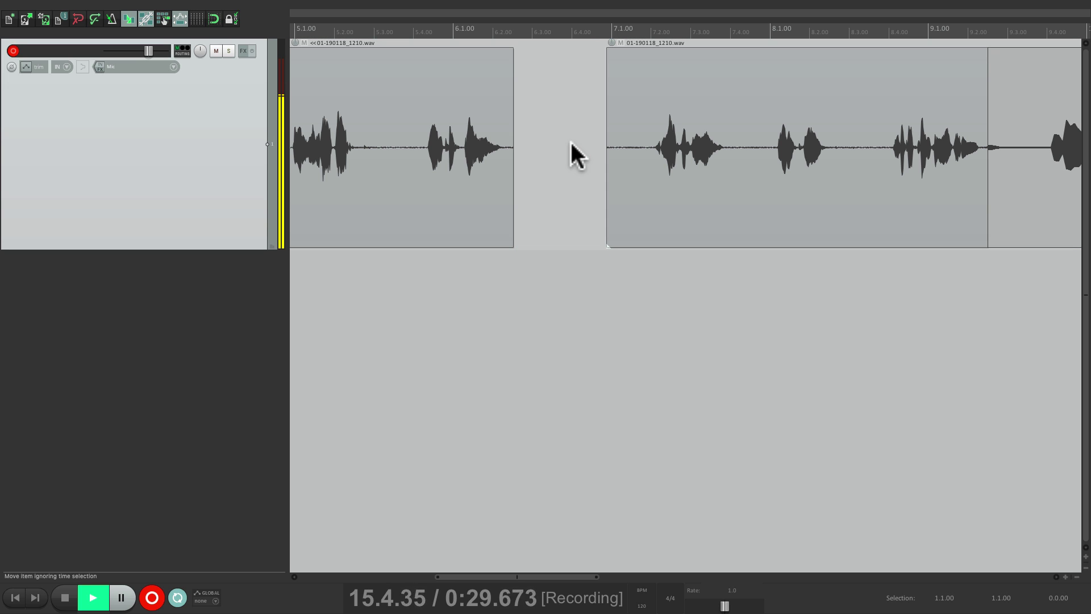
Step: Drag the remaining pieces so they meet across the gap, then stop recording
{"action": "left_click_drag", "start_coordinate": [511, 152], "coordinate": [621, 149]}
{"action": "left_click", "coordinate": [410, 151]}
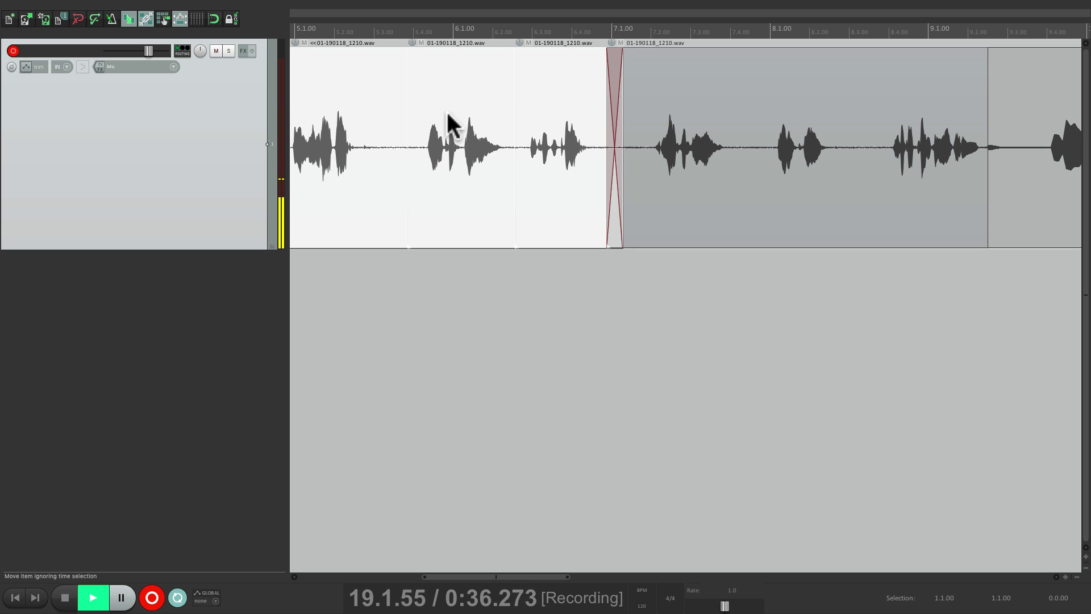
{"action": "mouse_move", "coordinate": [449, 122]}
{"action": "left_mouse_down"}
{"action": "mouse_move", "coordinate": [461, 117]}
{"action": "mouse_move", "coordinate": [439, 117]}
{"action": "left_mouse_up"}
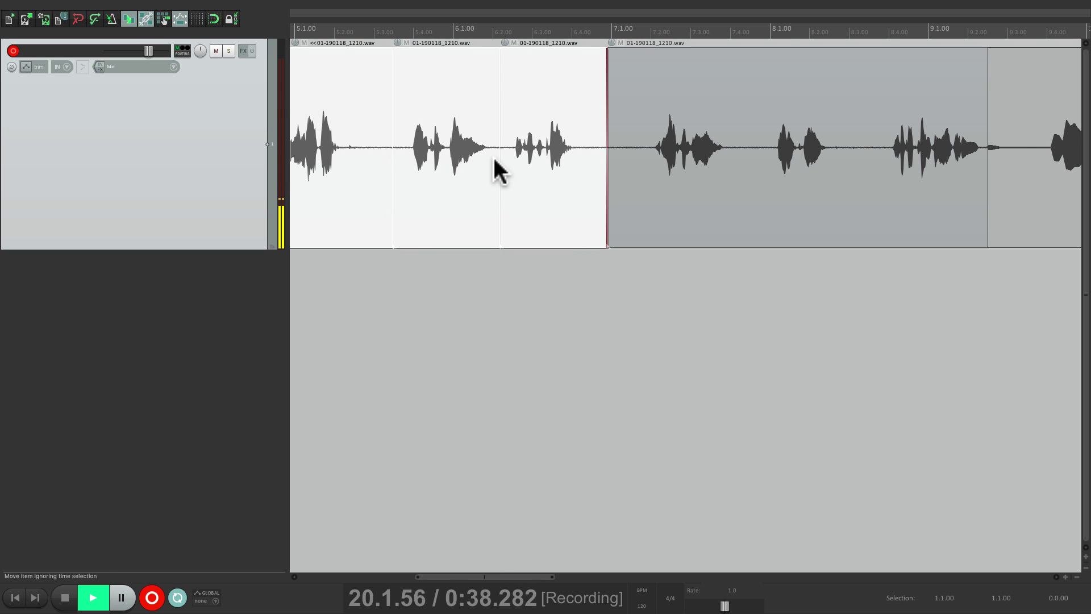
{"action": "scroll", "coordinate": [495, 161], "scroll_direction": "down", "scroll_amount": 3}
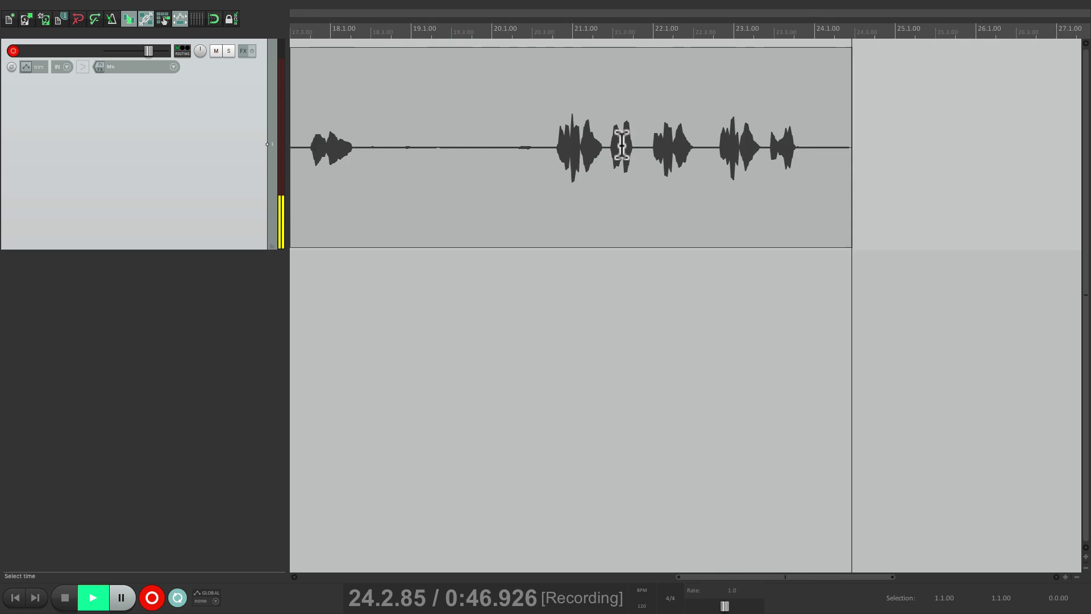
{"action": "key", "text": "space"}
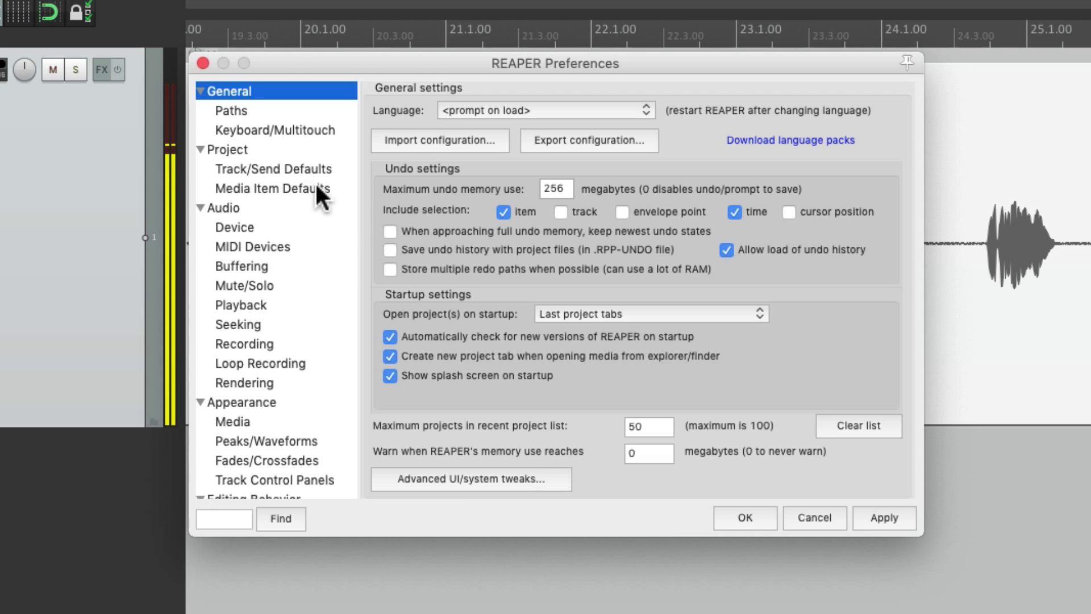
{"action": "left_click", "coordinate": [329, 192]}
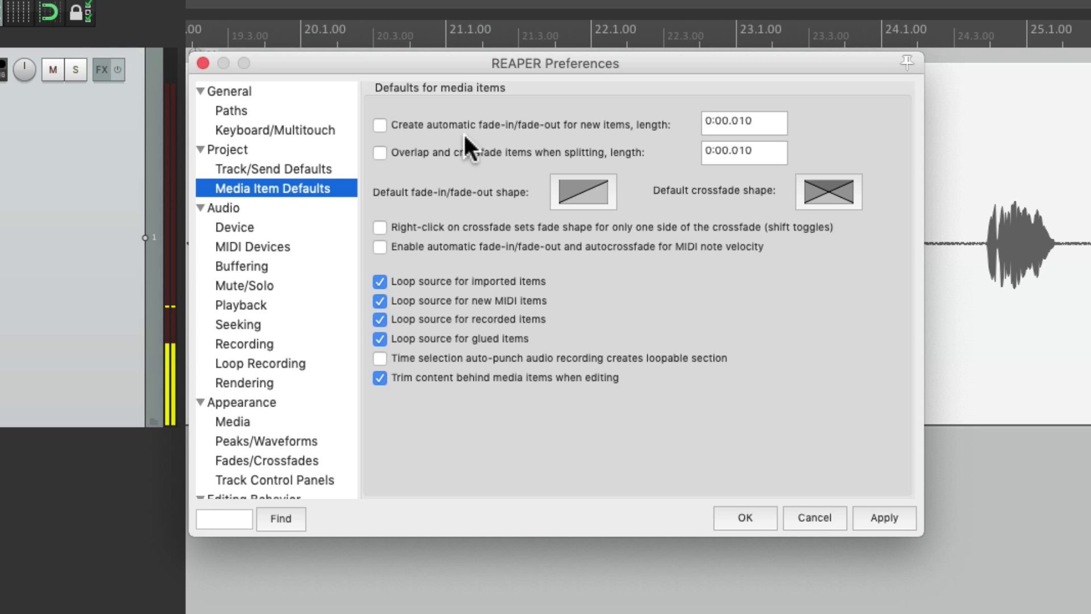
Step: Accept the preferences and start a new Mic take at 26.4.96, after the existing item
{"action": "left_click", "coordinate": [746, 515]}
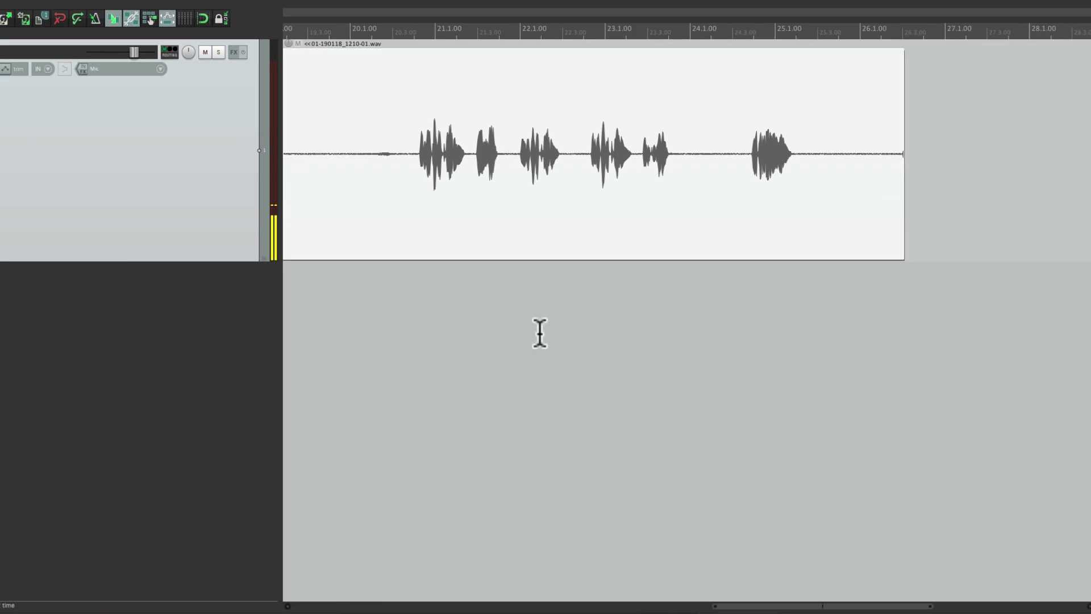
{"action": "scroll", "coordinate": [484, 300], "scroll_direction": "right", "scroll_amount": 5}
{"action": "left_click", "coordinate": [517, 153]}
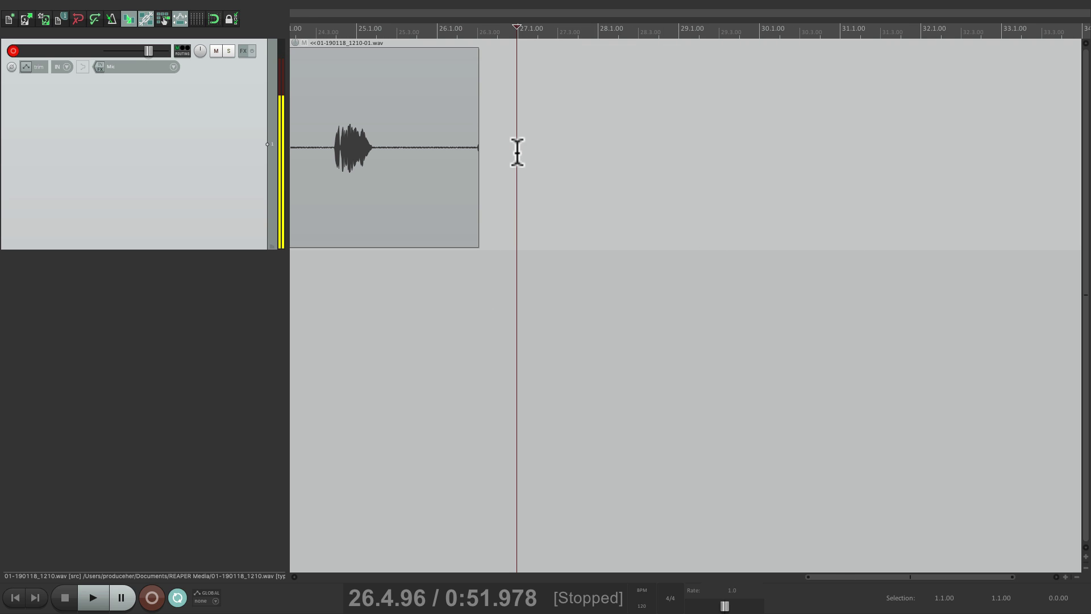
{"action": "key", "text": "ctrl+r"}
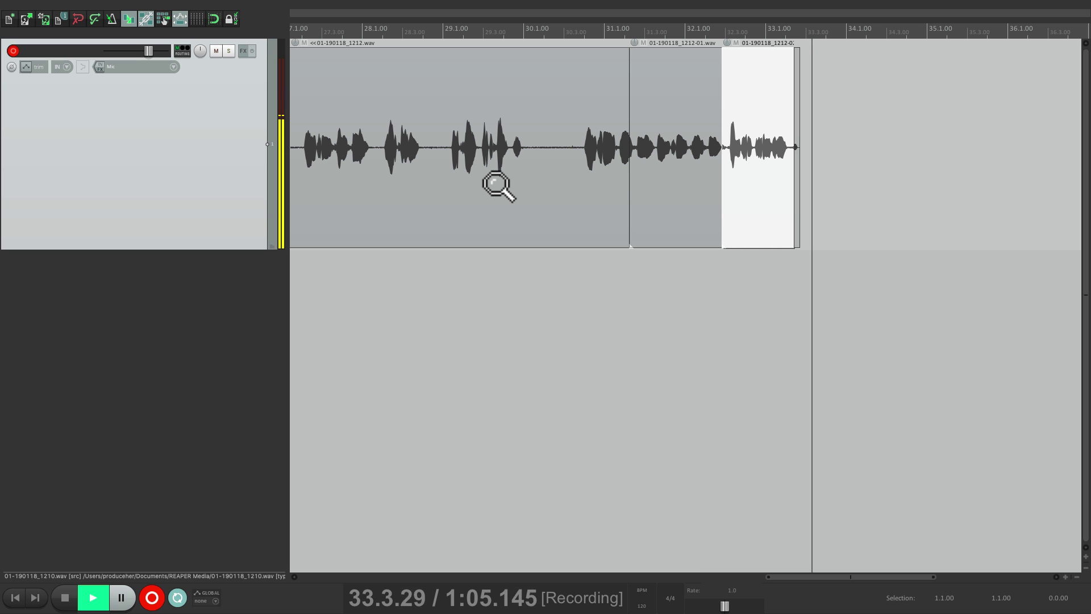
Step: Stop recording, play across the first file join, and zoom in to check the waveform
{"action": "key", "text": "space"}
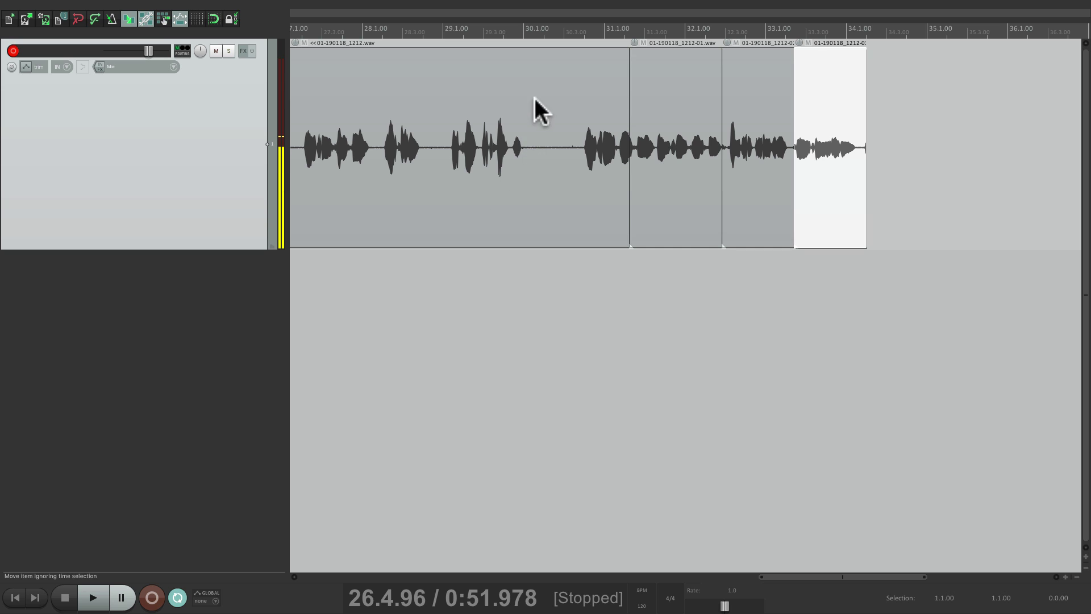
{"action": "left_click", "coordinate": [567, 31]}
{"action": "key", "text": "space"}
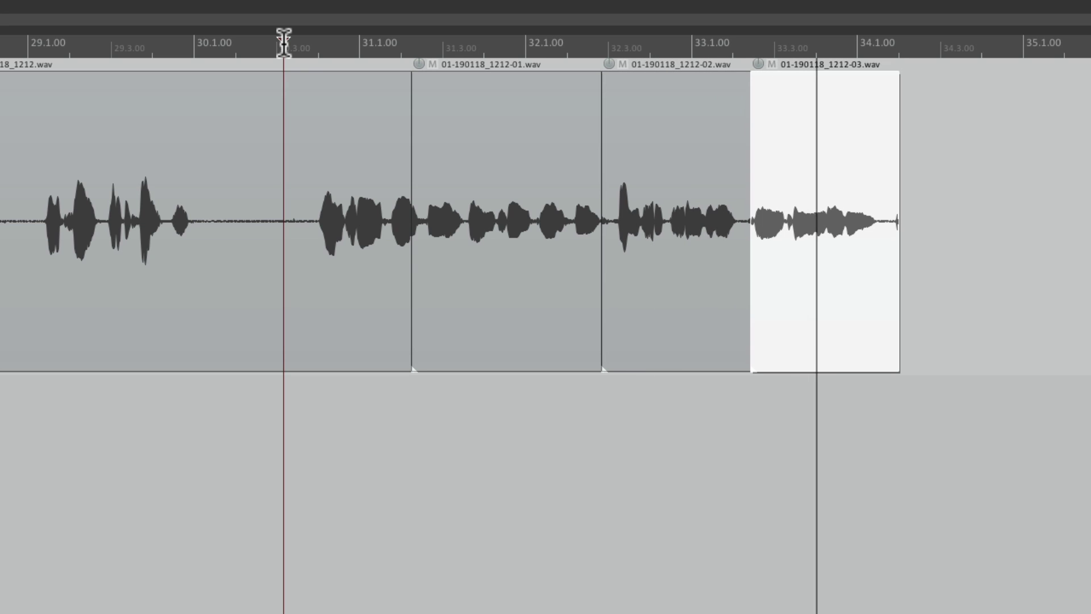
{"action": "key", "text": "space"}
{"action": "scroll", "coordinate": [655, 399], "scroll_direction": "up", "scroll_amount": 10}
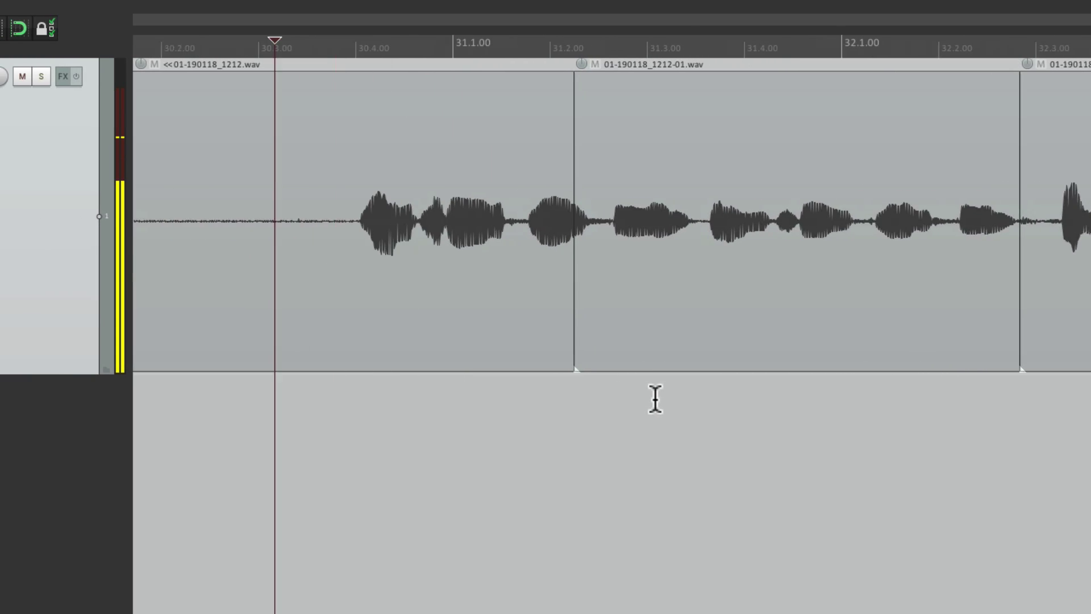
{"action": "scroll", "coordinate": [556, 258], "scroll_direction": "up", "scroll_amount": 4}
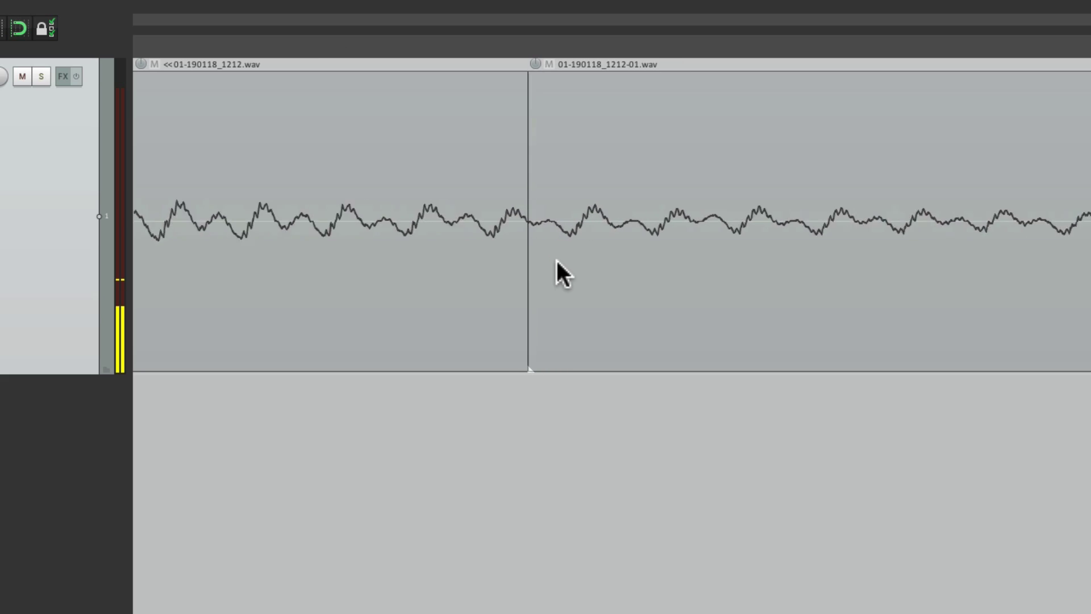